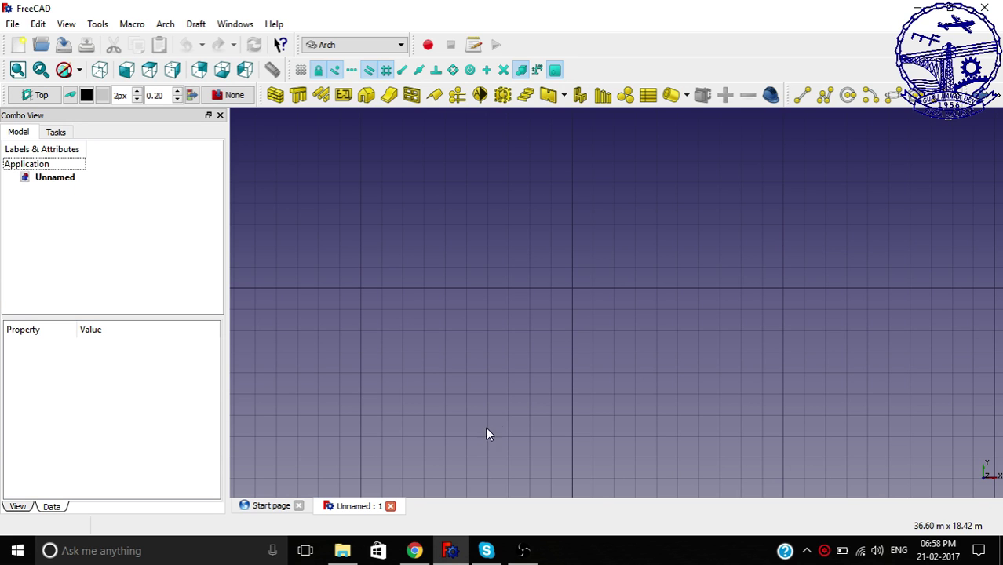
Switch to the browser tab with the FreeCAD forum thread about bending a surface
left_click(416, 552)
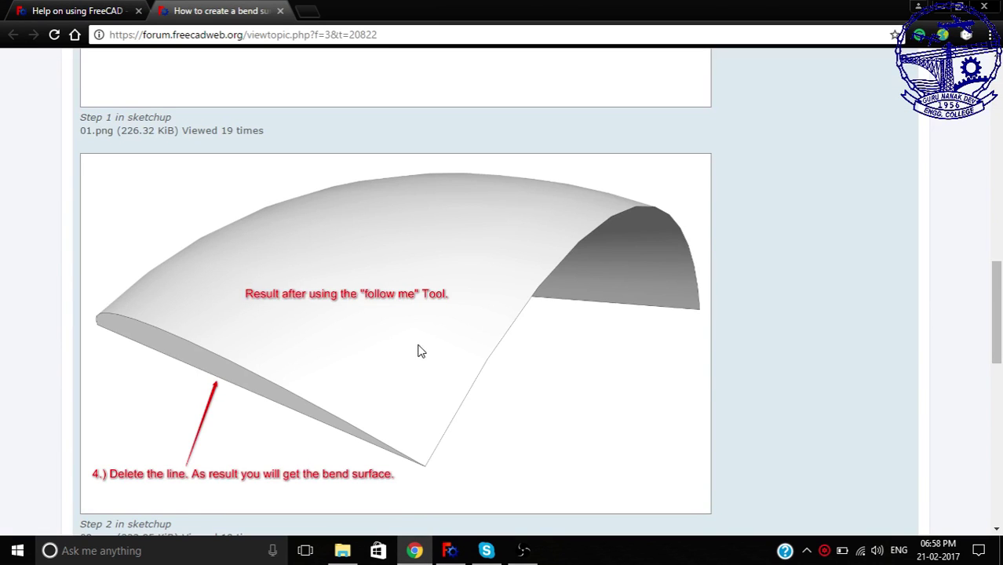
Scroll through the forum post's bent-surface images, then return to the empty FreeCAD document
scroll(846, 362, "up", 5)
scroll(846, 362, "up", 5)
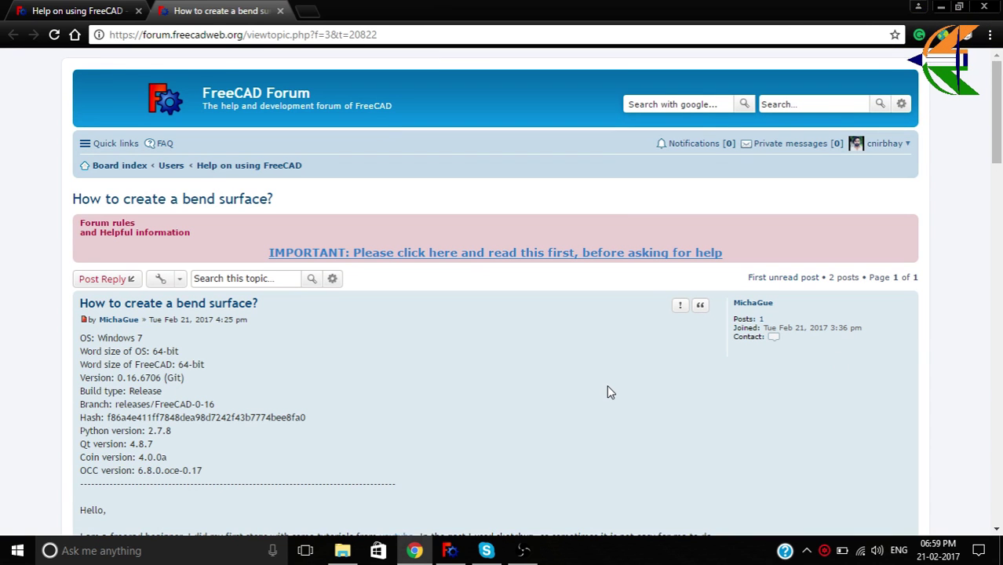
scroll(782, 192, "down", 10)
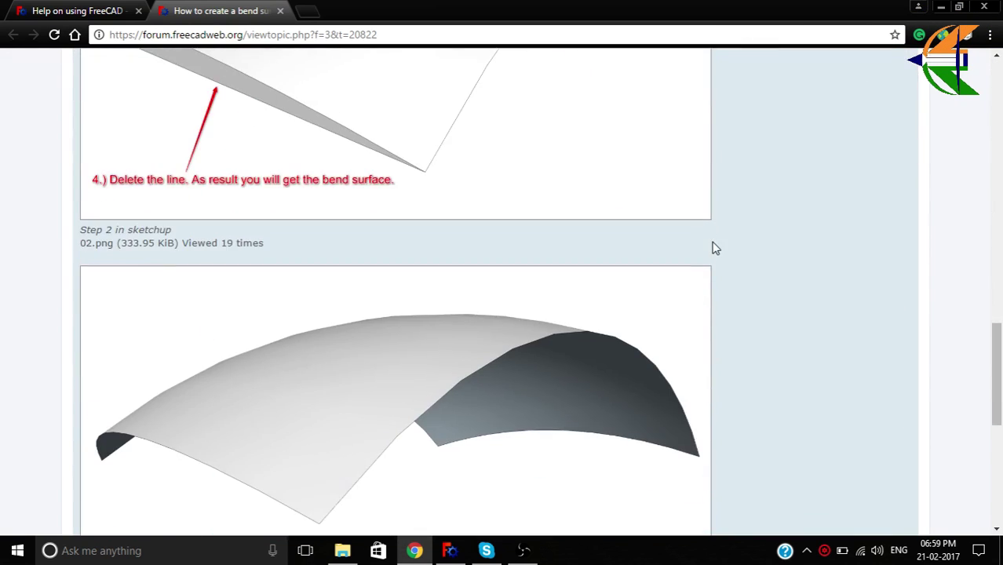
scroll(716, 247, "down", 2)
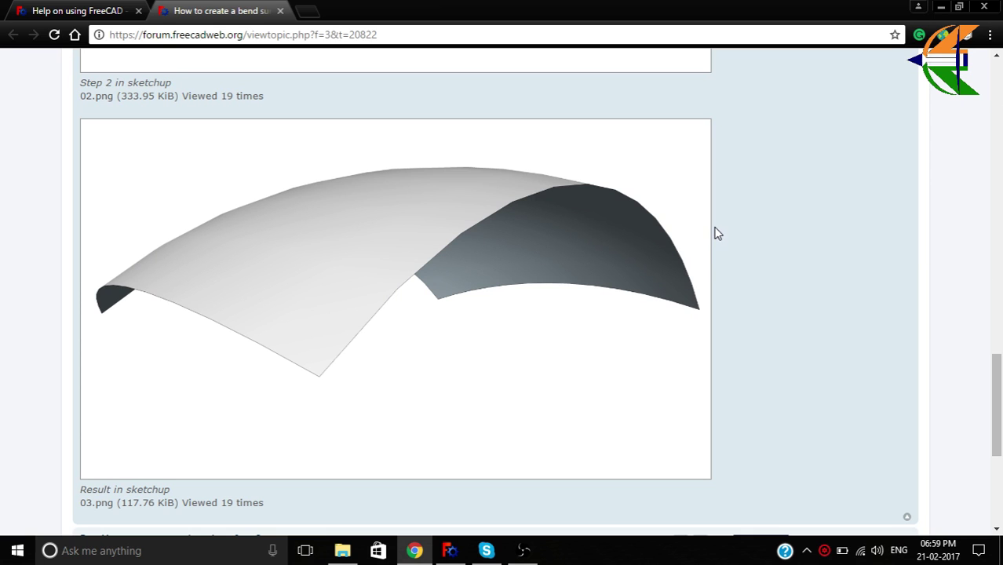
left_click(449, 551)
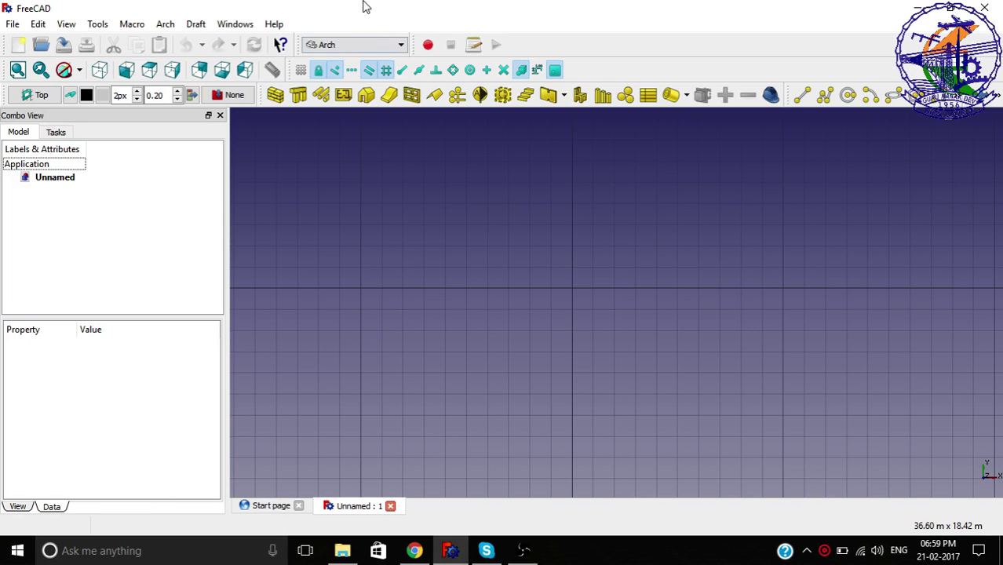
Activate the Sketcher workbench and create a new sketch on the XZ-Plane
left_click(381, 45)
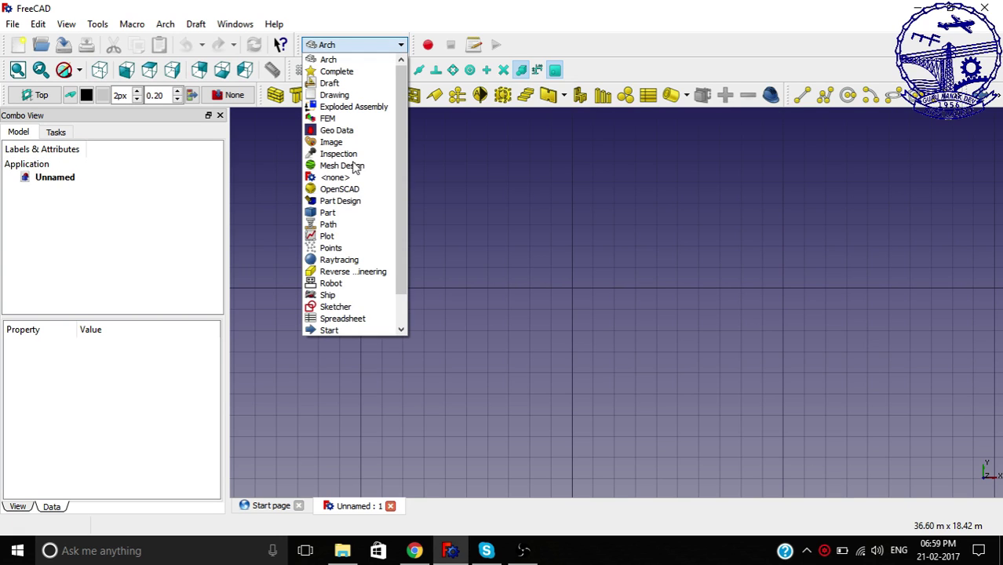
left_click(354, 307)
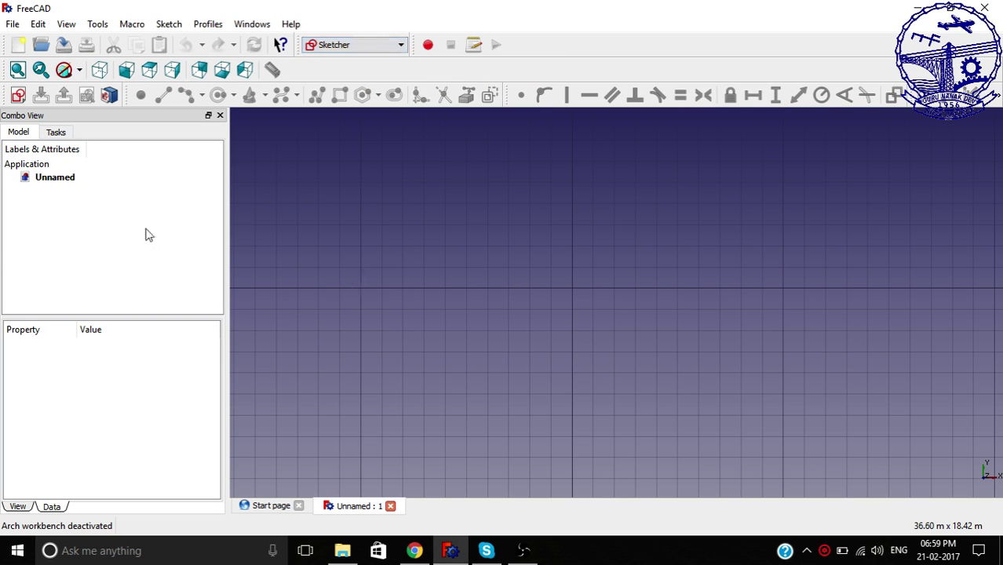
left_click(22, 95)
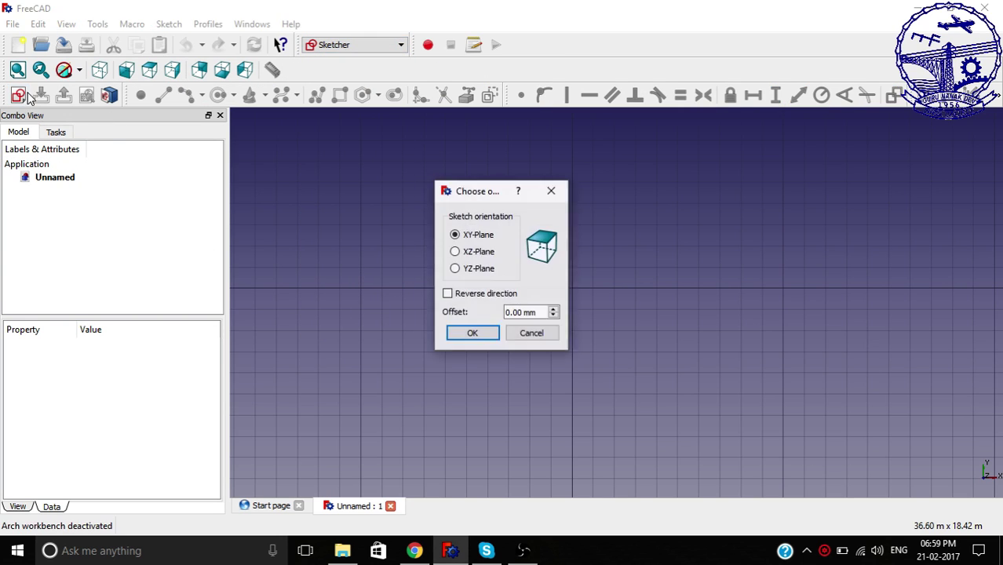
left_click(476, 253)
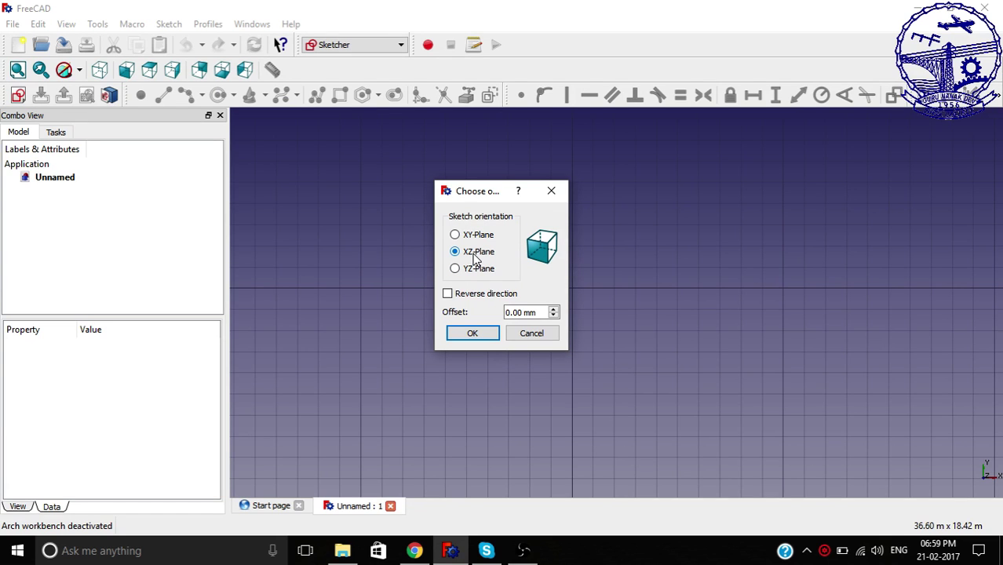
left_click(473, 332)
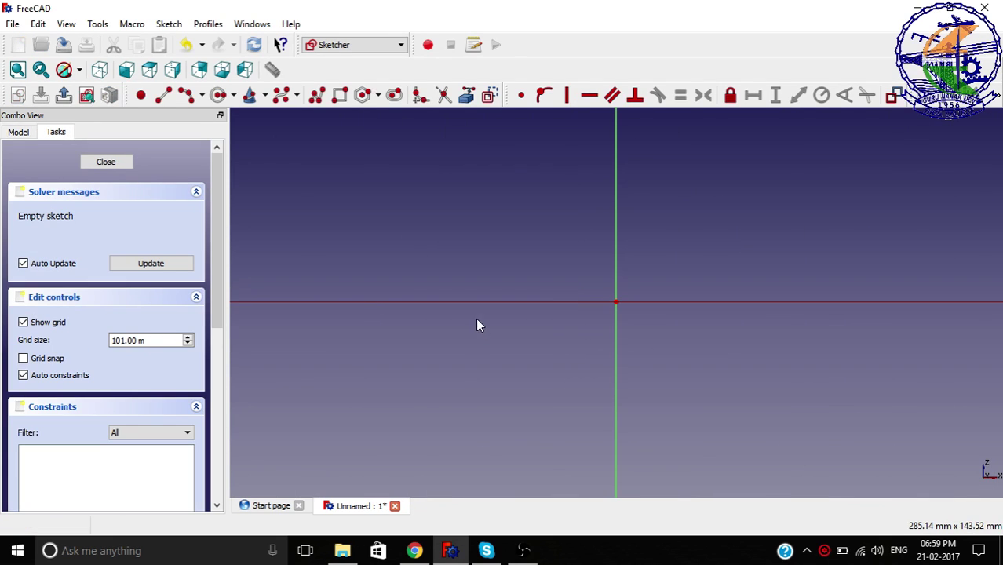
Draw an end-points-and-rim arc from the origin to a point on the horizontal axis, then select it
left_click(201, 95)
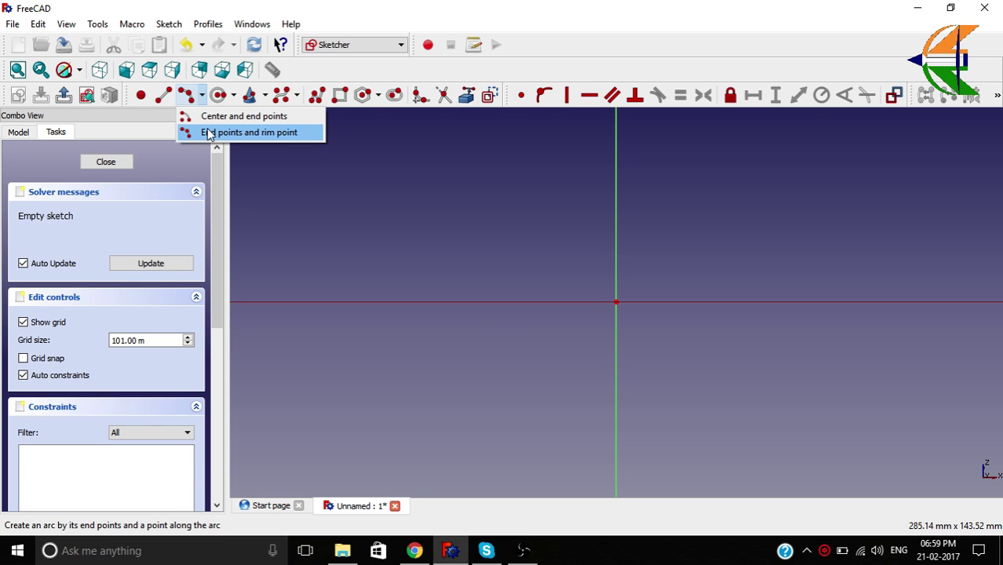
left_click(208, 133)
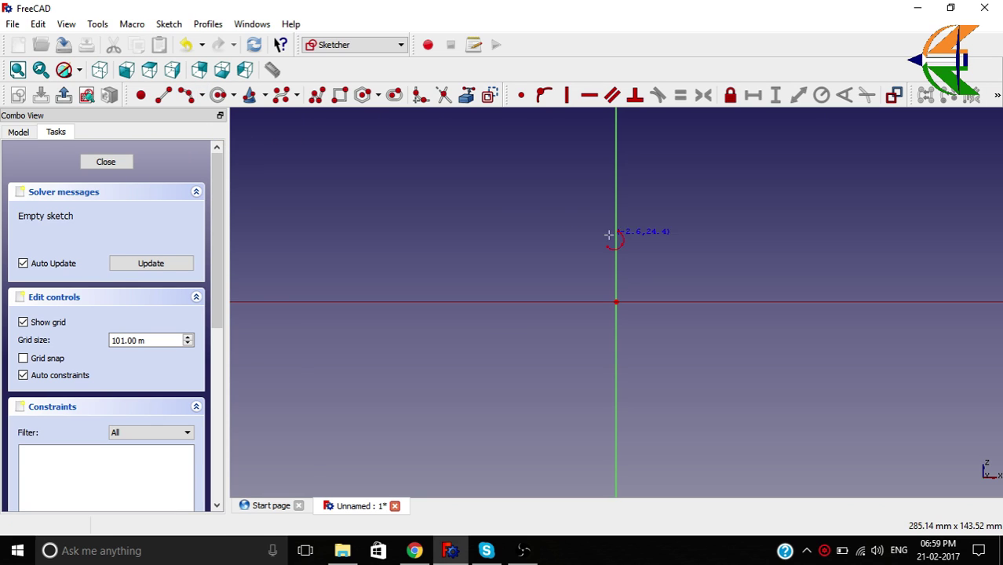
left_click(616, 301)
scroll(427, 353, "down", 5)
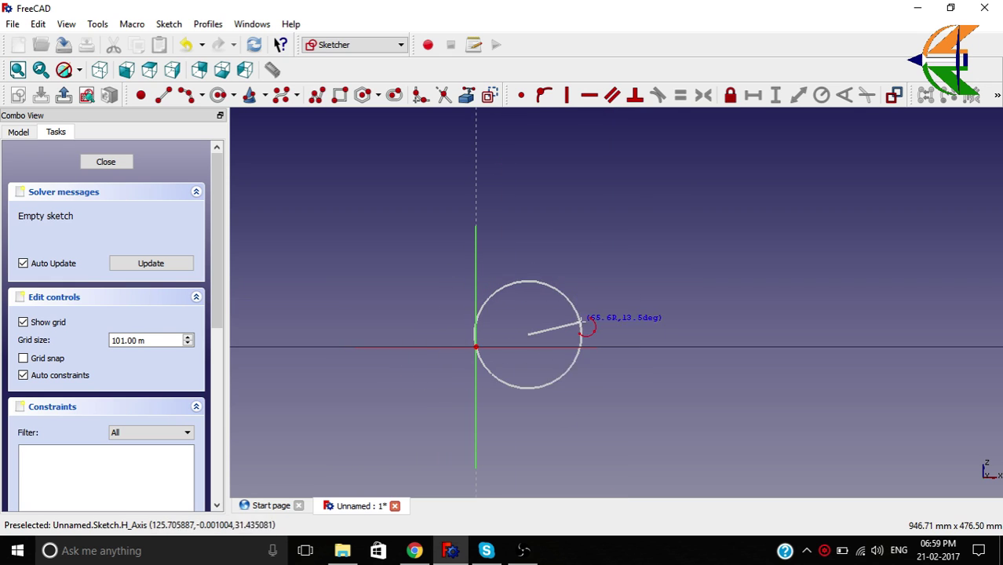
scroll(594, 334, "up", 8)
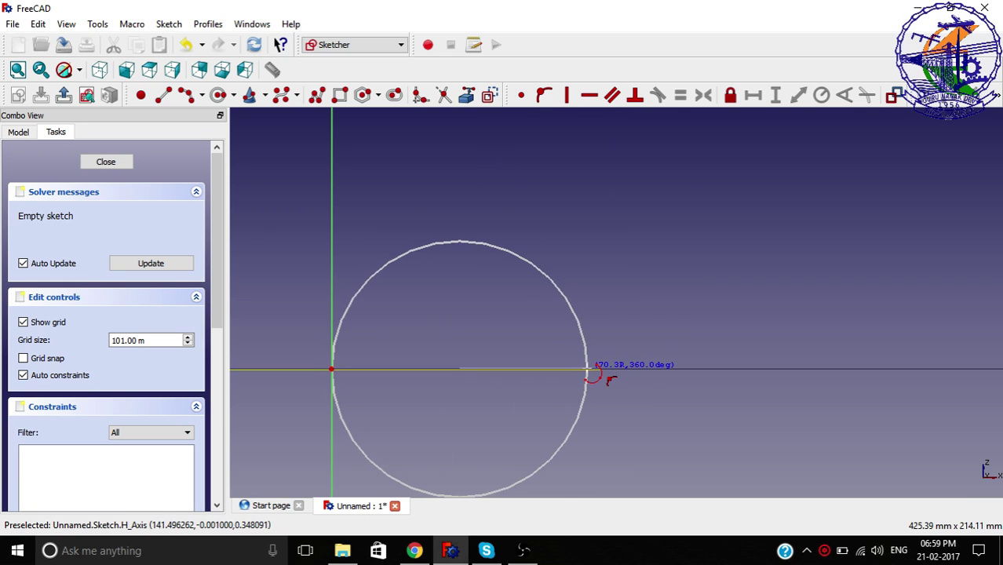
scroll(586, 336, "down", 7)
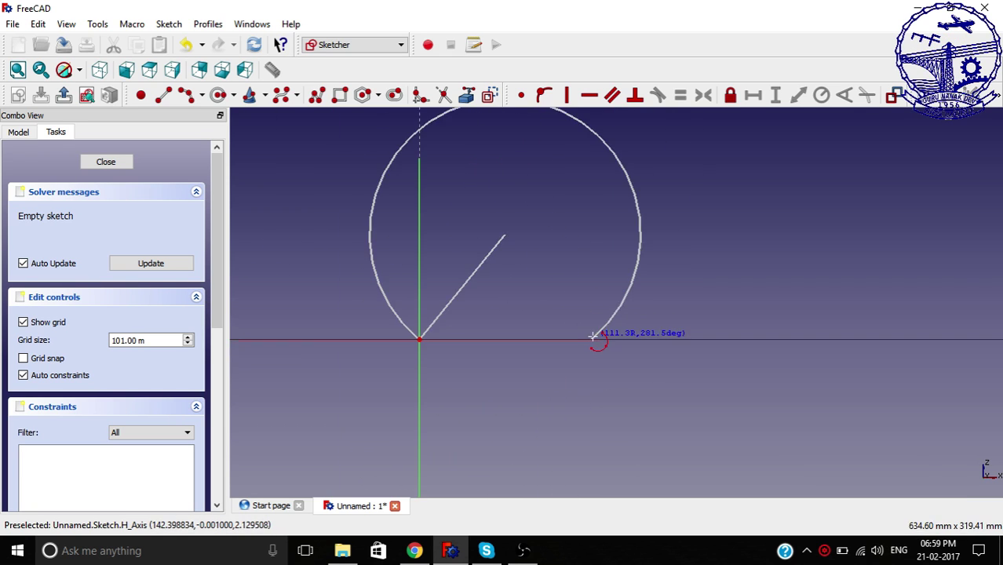
left_click(590, 339)
left_click(544, 327)
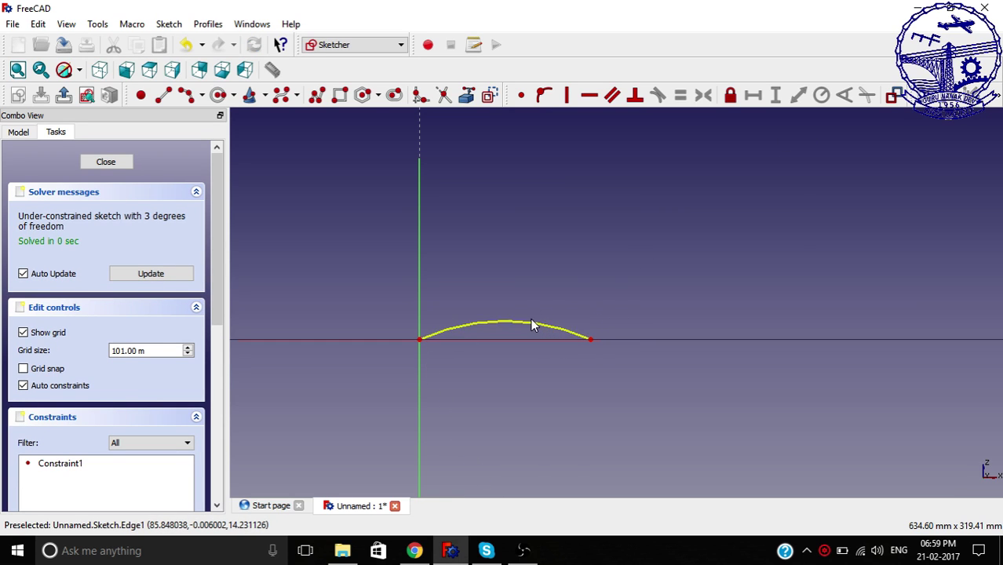
left_click(531, 321)
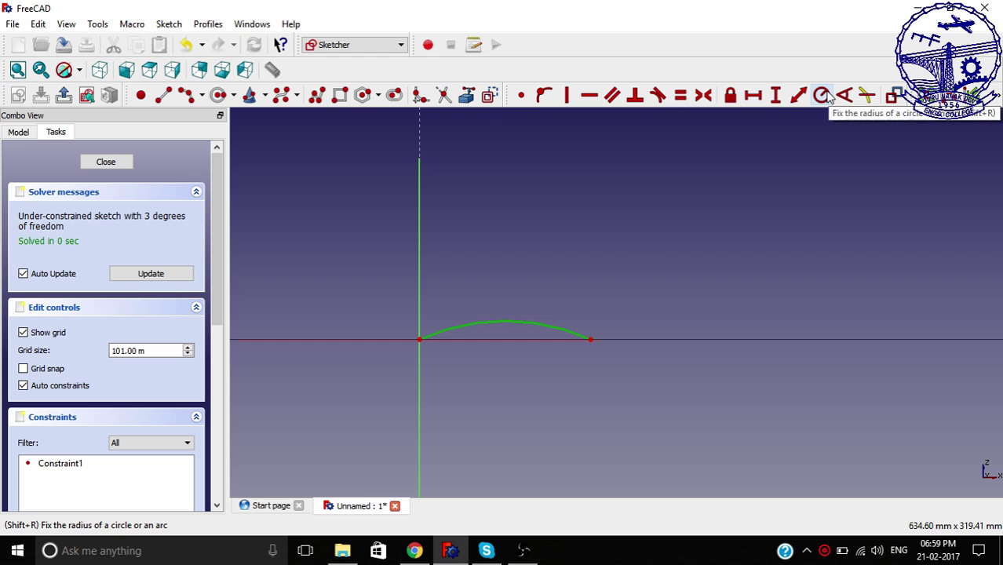
Fix the arc's radius at 2000 mm and tilt it upward about its left end
left_click(824, 95)
triple_click(510, 249)
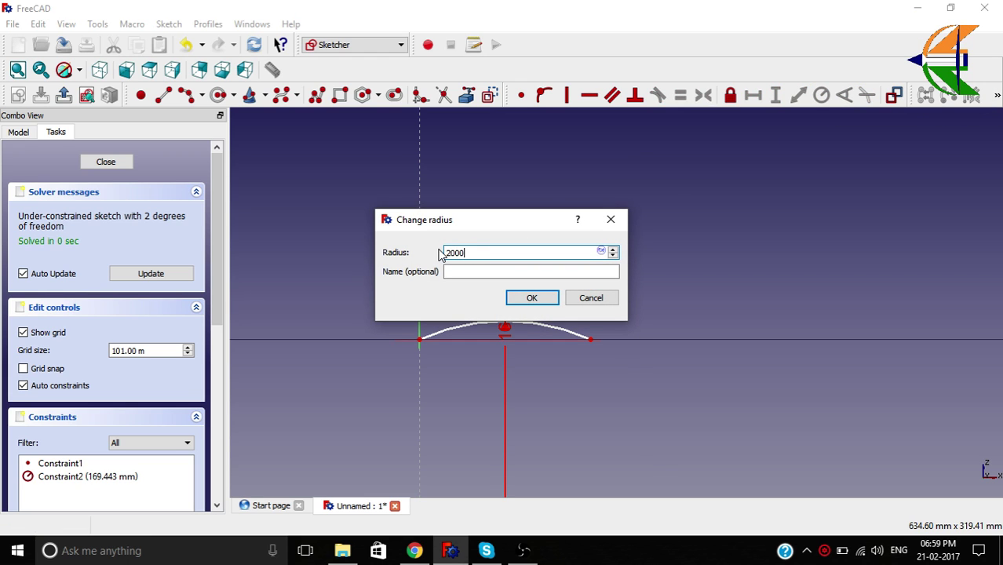
key("Return")
scroll(520, 325, "up", 5)
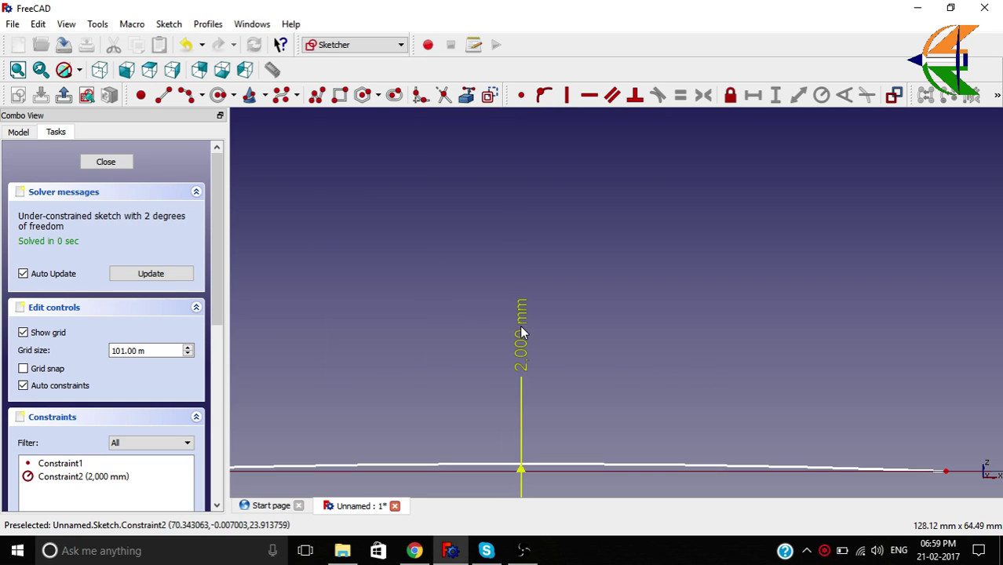
left_click_drag(562, 423, 559, 355)
Drag the arc's right end far outward, then select that endpoint with the horizontal axis
scroll(559, 354, "down", 4)
left_click_drag(674, 334, 892, 313)
scroll(613, 318, "down", 4)
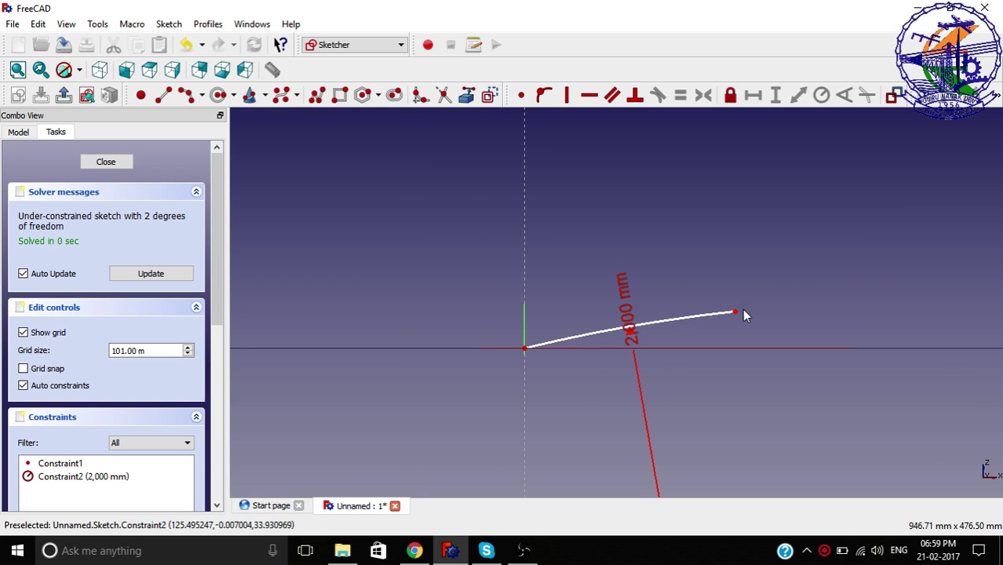
mouse_move(743, 310)
left_mouse_down()
mouse_move(769, 318)
mouse_move(976, 300)
left_mouse_up()
scroll(456, 322, "down", 4)
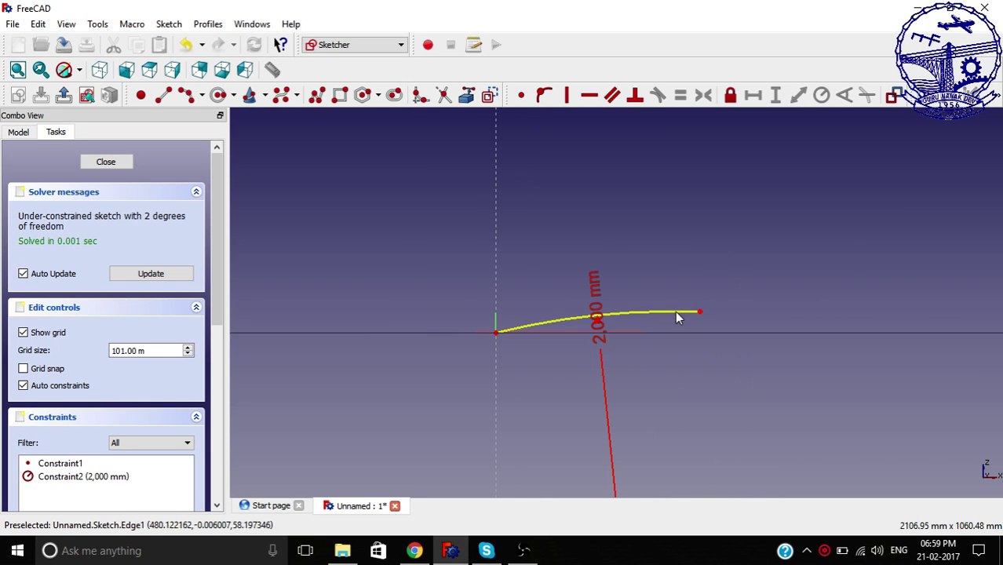
left_click_drag(701, 313, 967, 314)
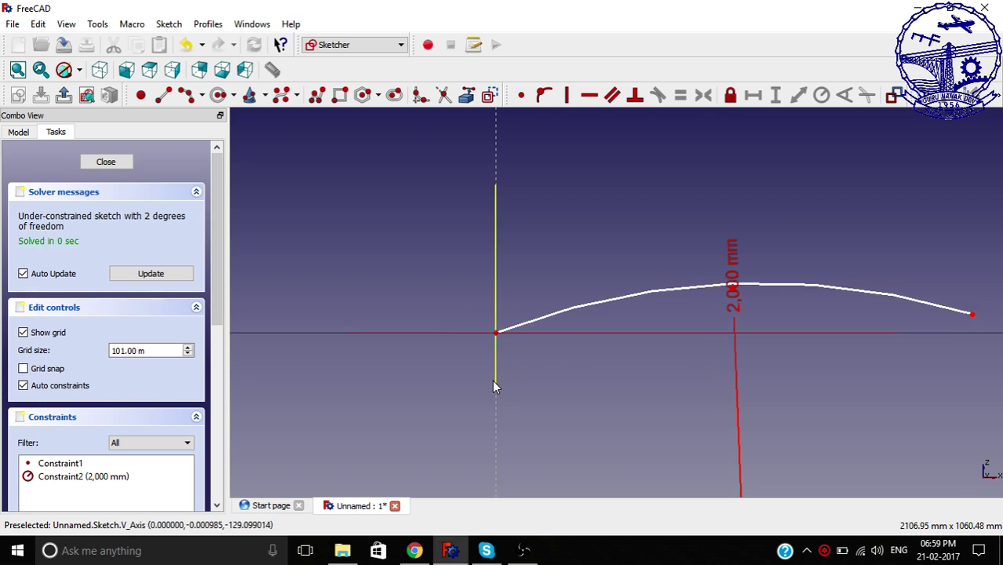
scroll(492, 380, "down", 4)
scroll(746, 322, "up", 4)
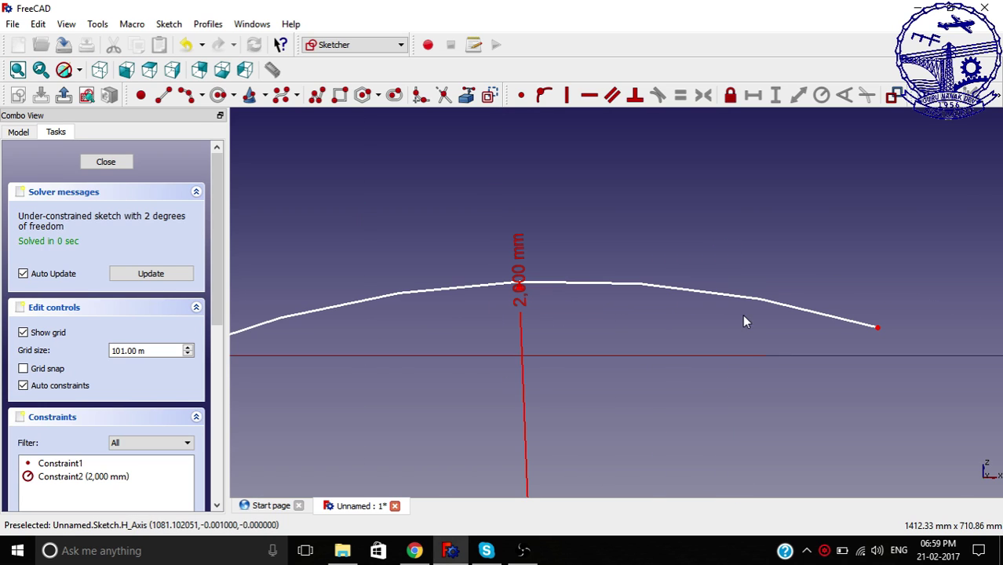
left_click(878, 326)
left_click(711, 355)
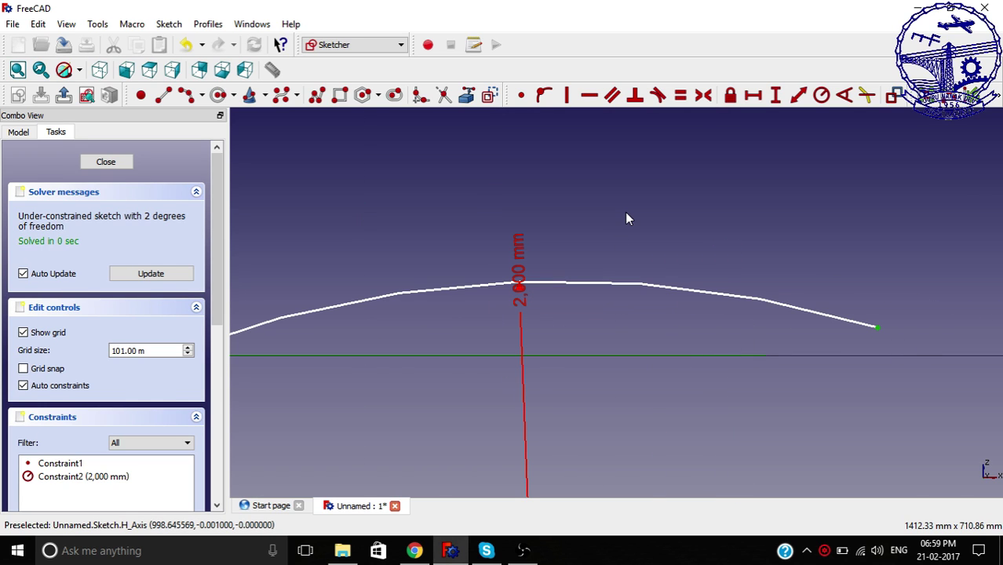
Attach the arc's right endpoint onto the horizontal axis and reshape the curve
left_click(543, 95)
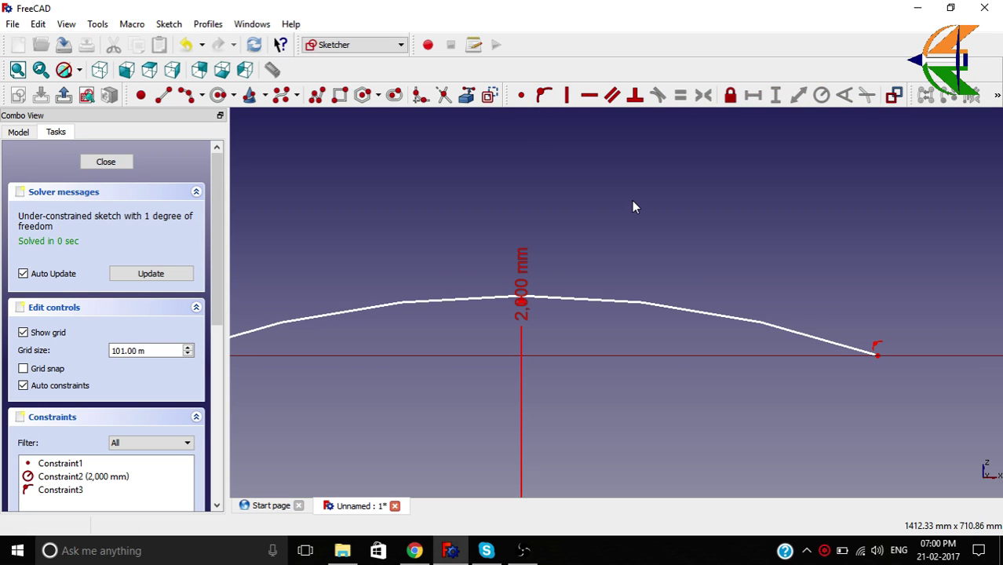
scroll(634, 204, "down", 2)
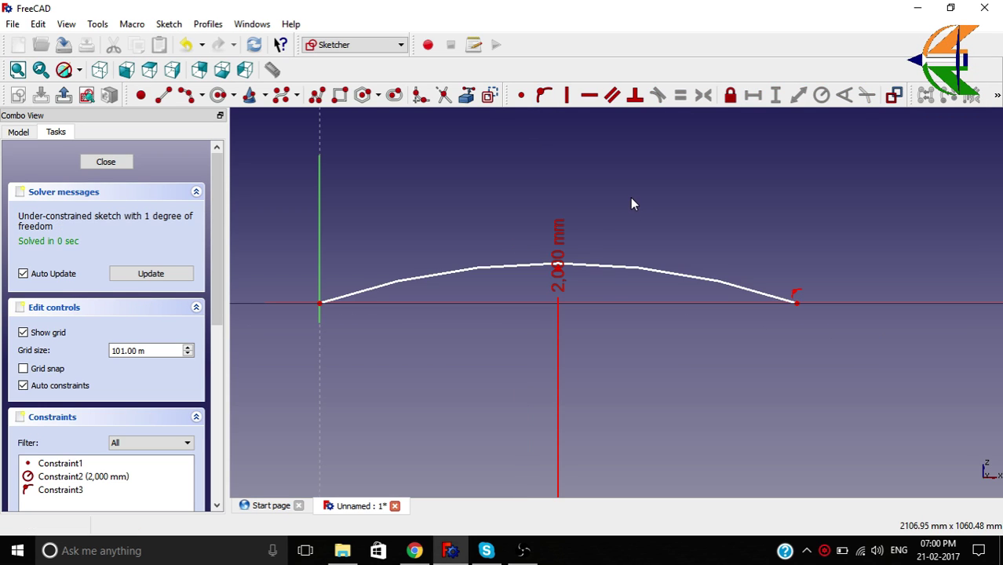
left_click_drag(610, 261, 618, 237)
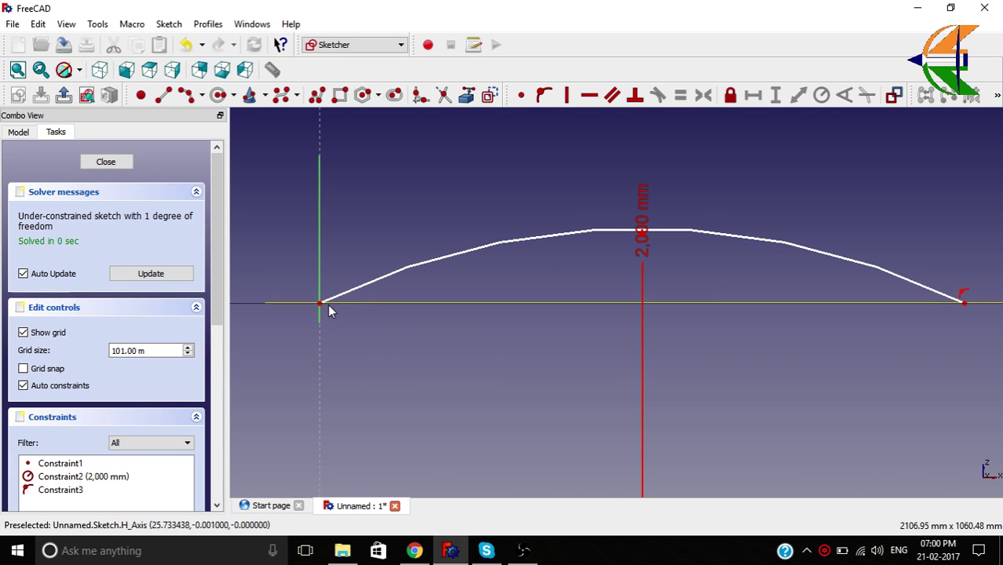
Add a 2000 mm horizontal span between the arc's ends and move the dimension labels aside
left_click(964, 306)
left_click(753, 95)
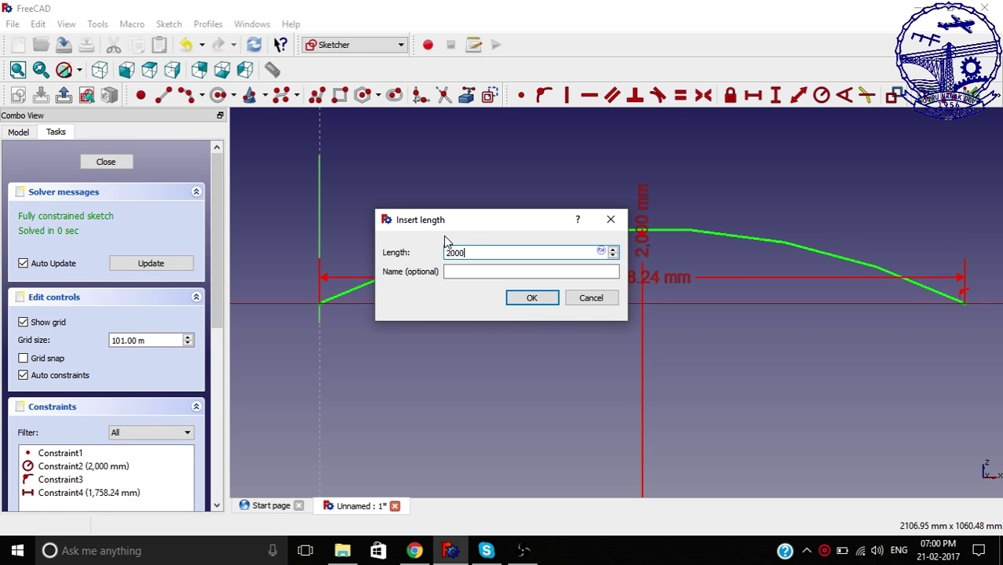
key("Return")
scroll(383, 252, "down", 3)
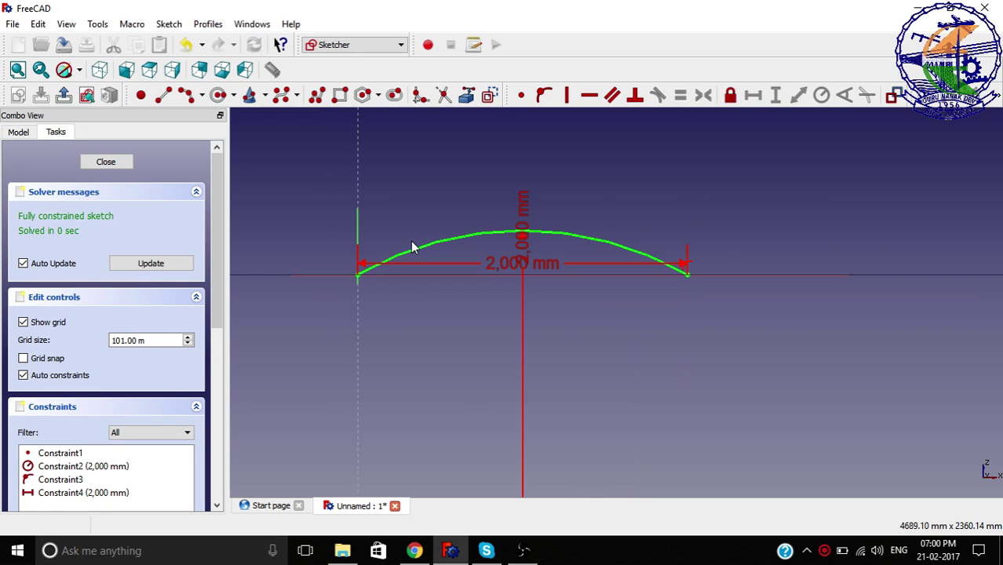
left_click_drag(509, 264, 511, 292)
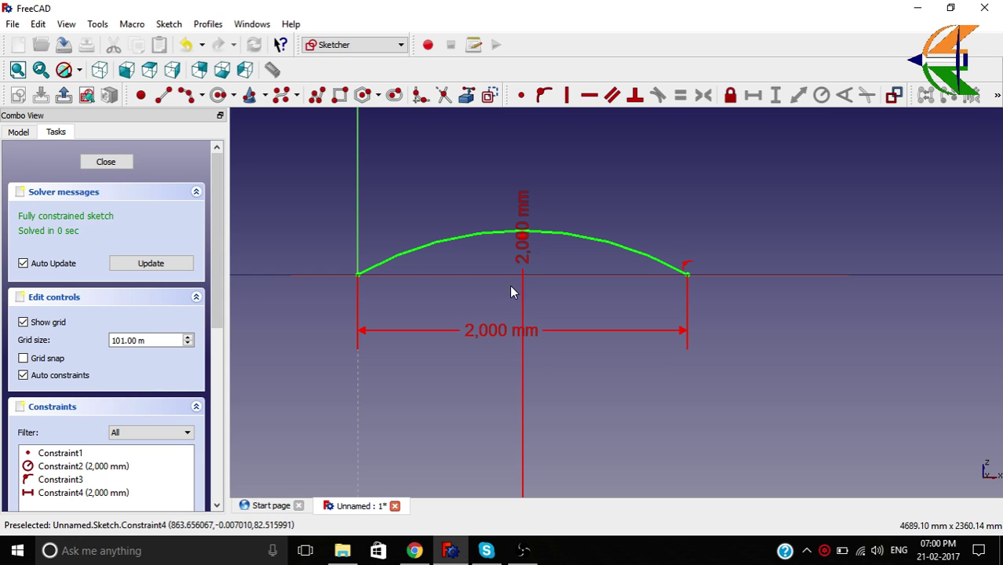
left_click_drag(522, 233, 793, 350)
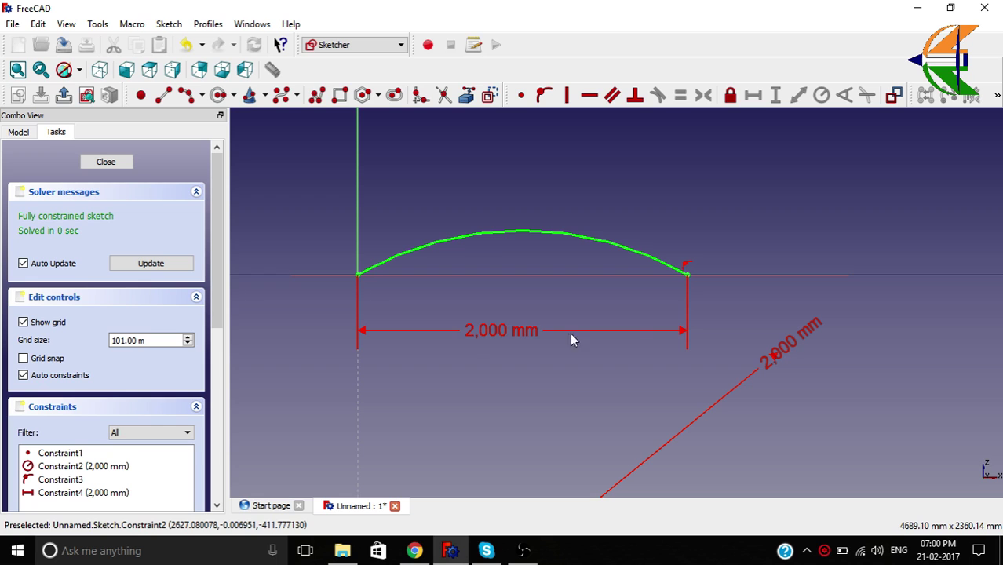
Close the first sketch and orbit the 3D view to inspect the arc
left_click(106, 162)
left_click(476, 312)
scroll(477, 312, "up", 2)
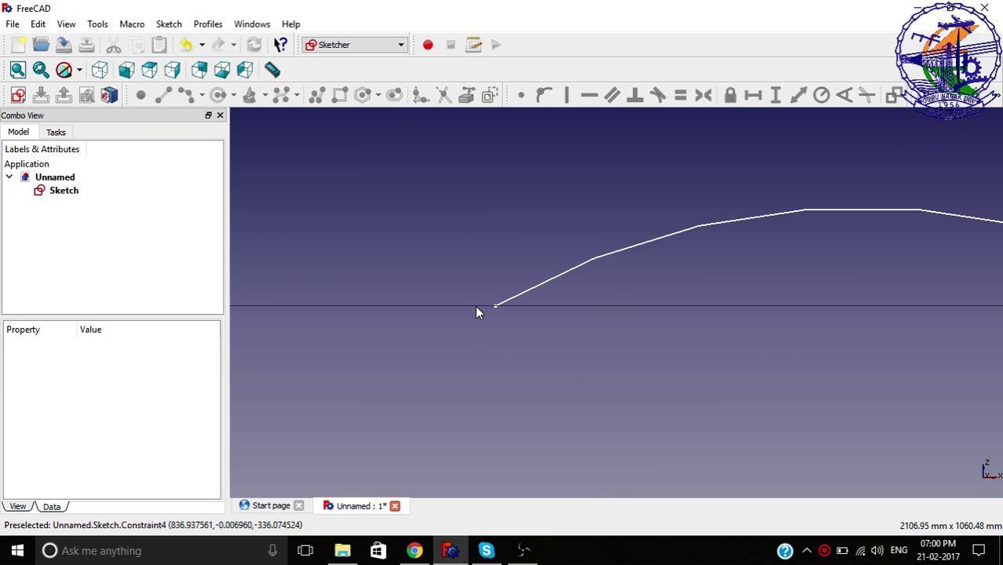
scroll(475, 309, "down", 5)
mouse_move(555, 307)
middle_mouse_down()
mouse_move(474, 348)
mouse_move(398, 325)
middle_mouse_up()
middle_click_drag(640, 350, 944, 460)
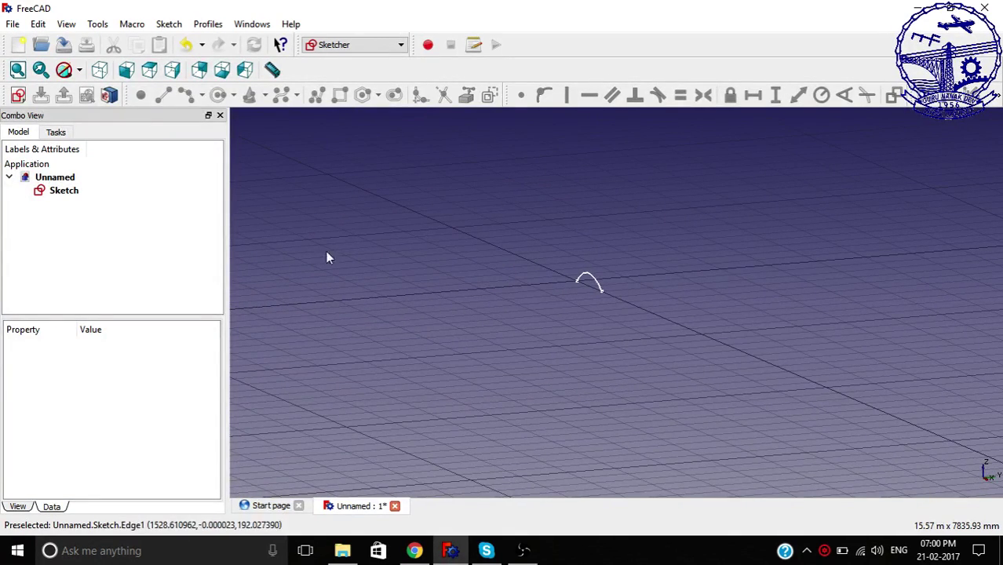
Create a new sketch on the YZ-Plane and view it from the right side
left_click(18, 95)
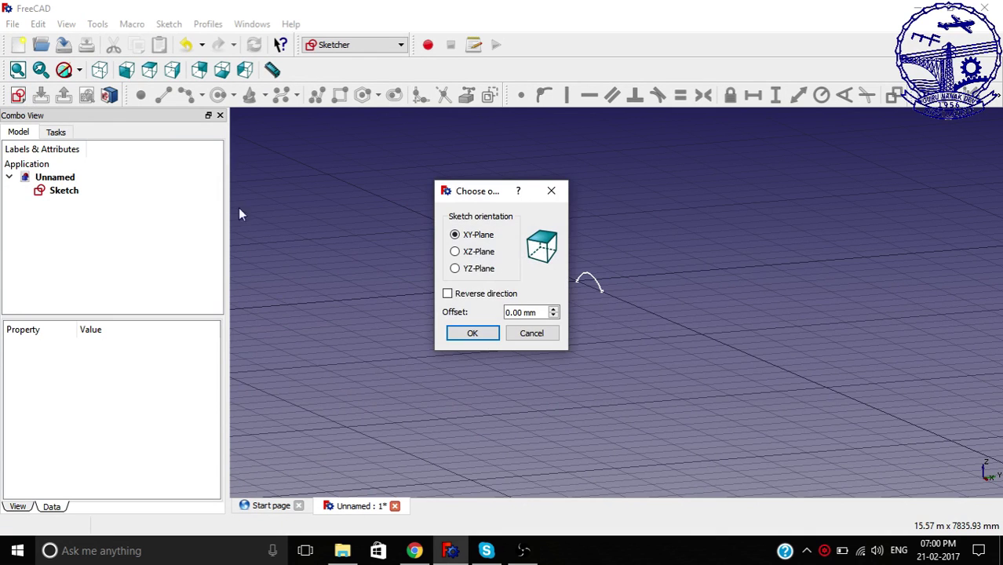
left_click(485, 270)
left_click(472, 333)
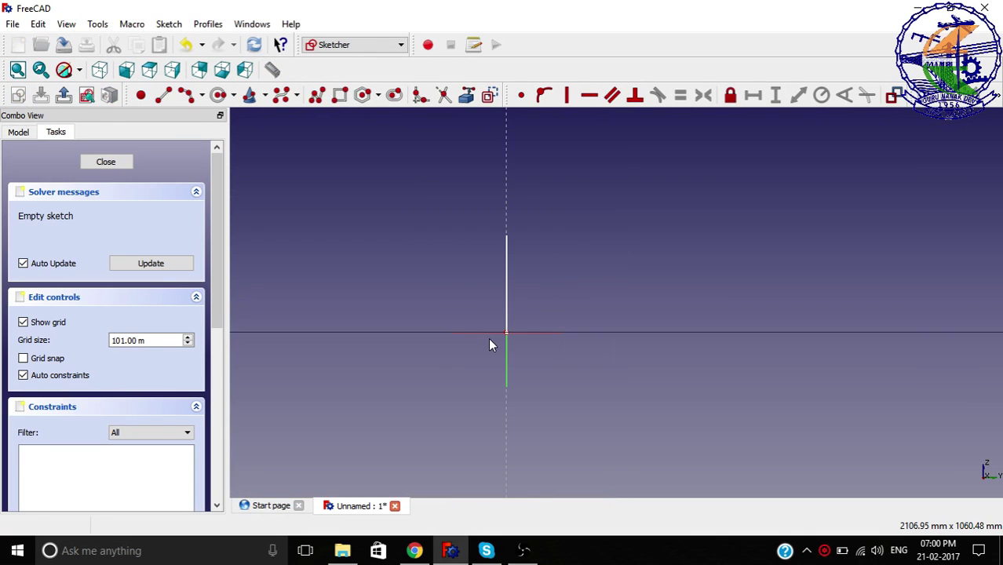
middle_click_drag(508, 281, 593, 287)
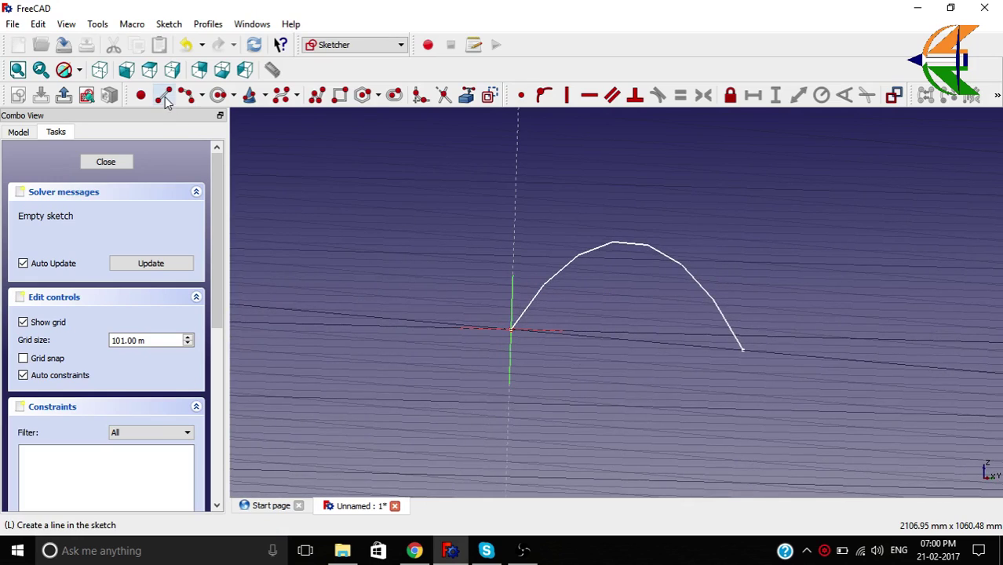
left_click(172, 71)
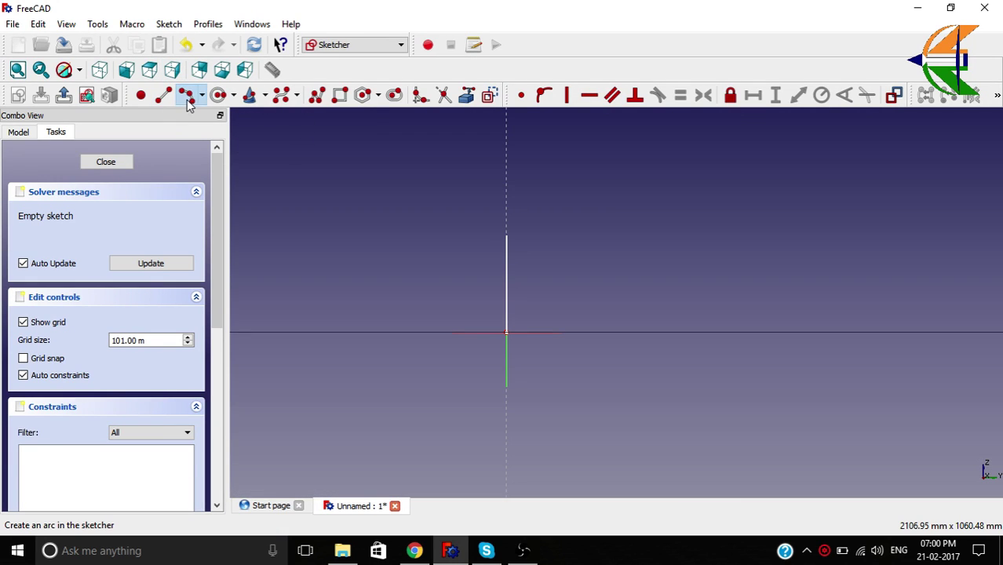
Draw a shallow three-point arc from the origin to a point on the horizontal axis, then select it
left_click(189, 102)
scroll(500, 315, "up", 3)
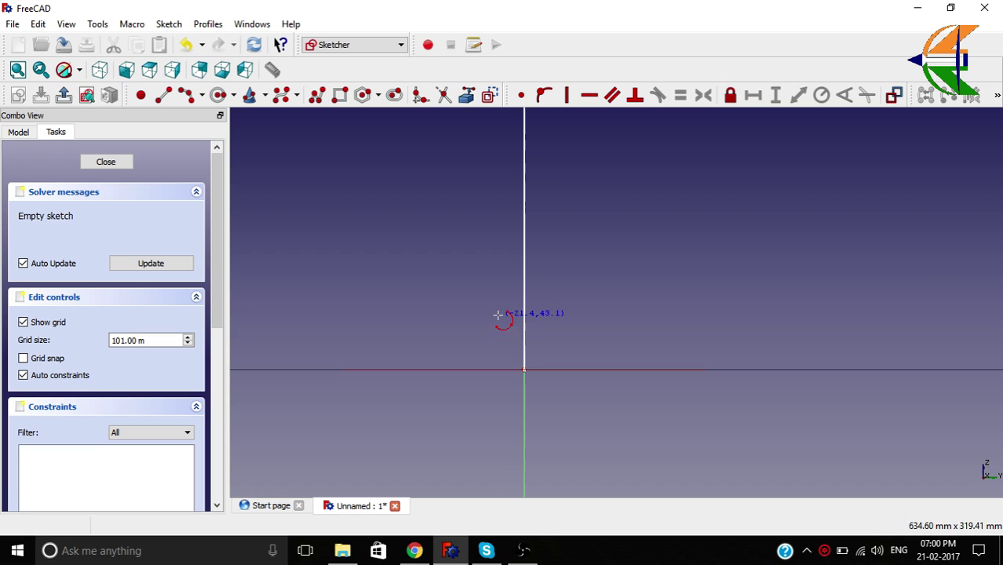
left_click(524, 368)
scroll(396, 358, "down", 4)
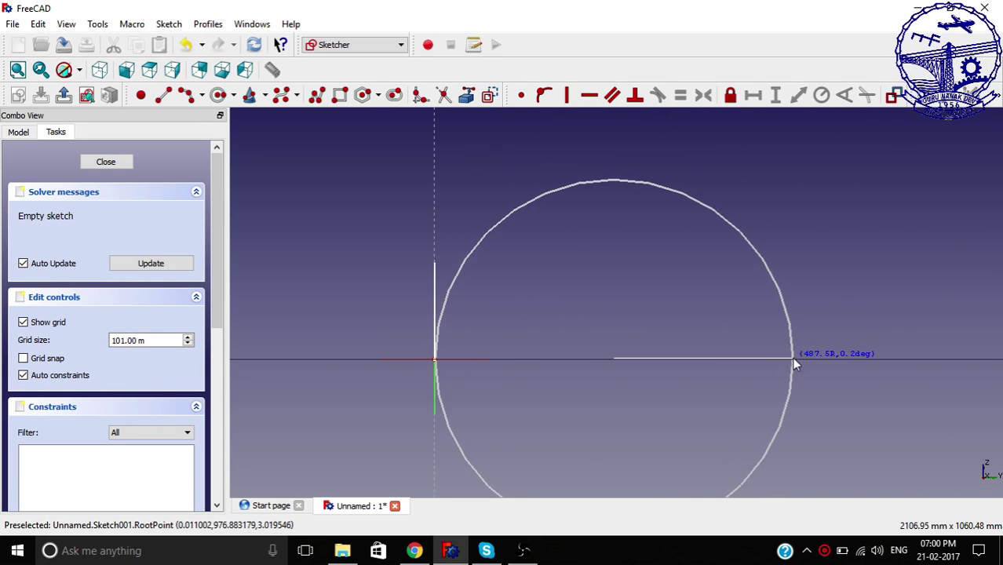
left_click(793, 361)
left_click(654, 328)
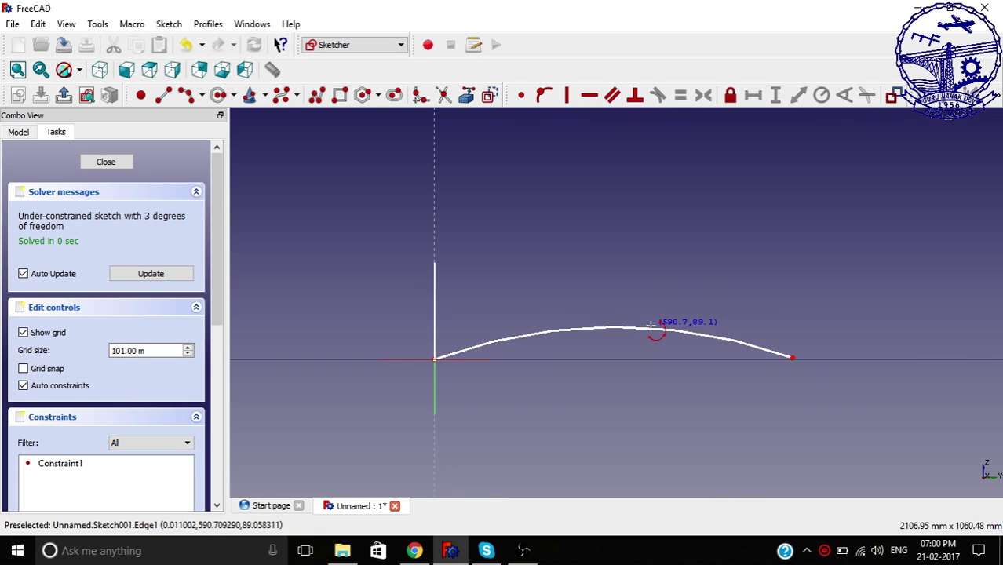
left_click(650, 326)
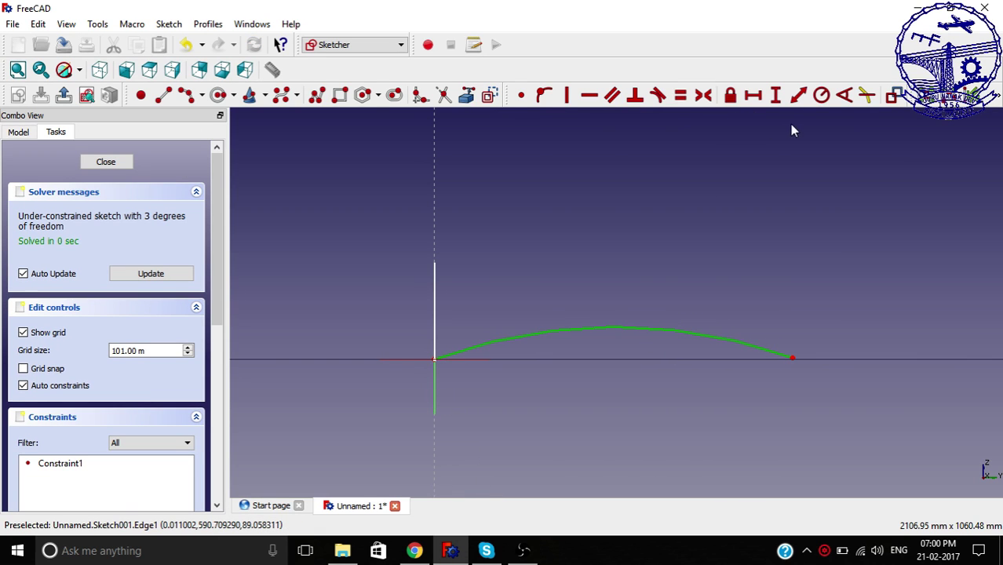
Give the second arc a 1500 mm radius constraint
left_click(821, 95)
left_click(509, 255)
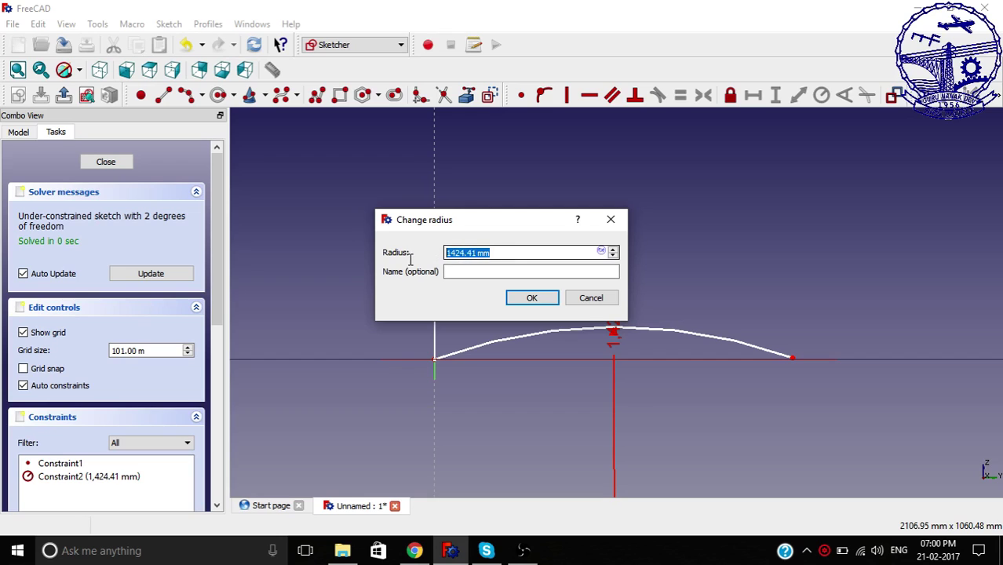
type("1500")
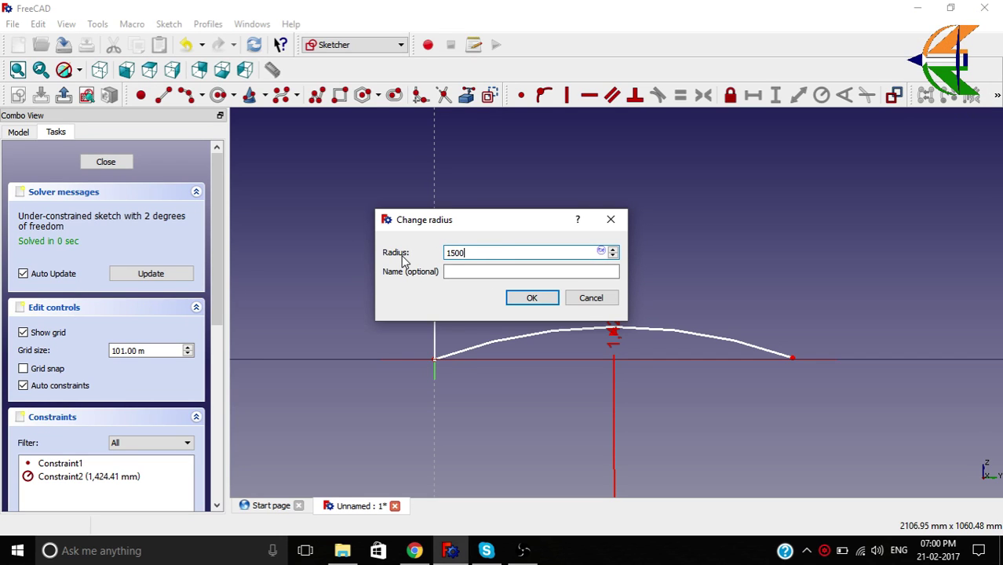
key("Return")
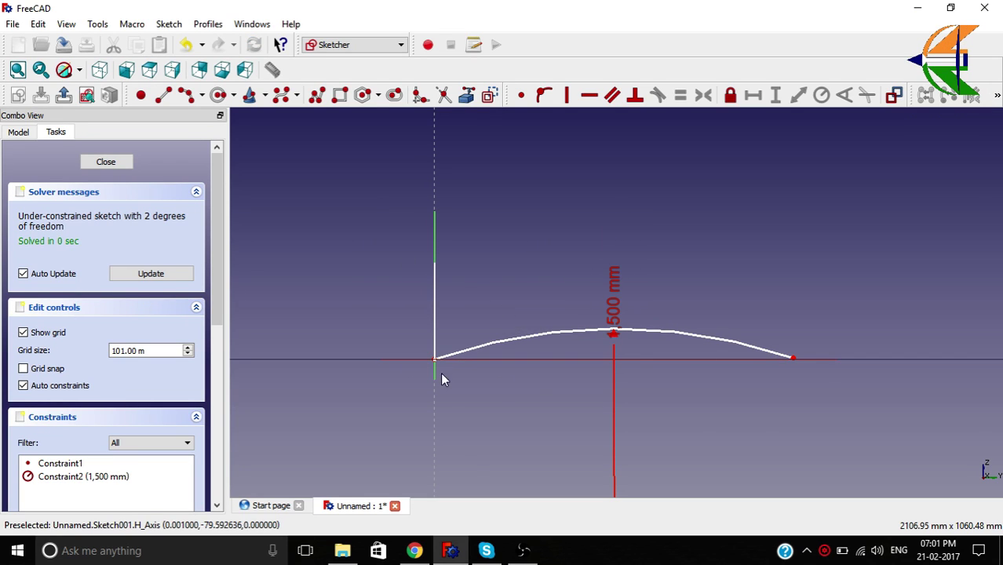
scroll(798, 354, "down", 5)
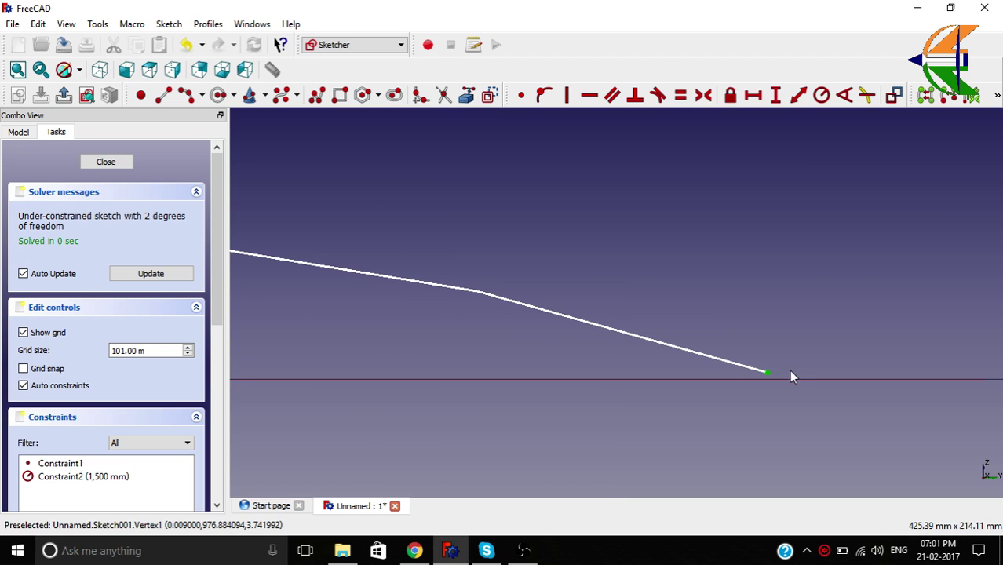
Pin the arc's end to the horizontal axis, set a 1000 mm horizontal span, and close the sketch
left_click(543, 95)
scroll(685, 187, "up", 5)
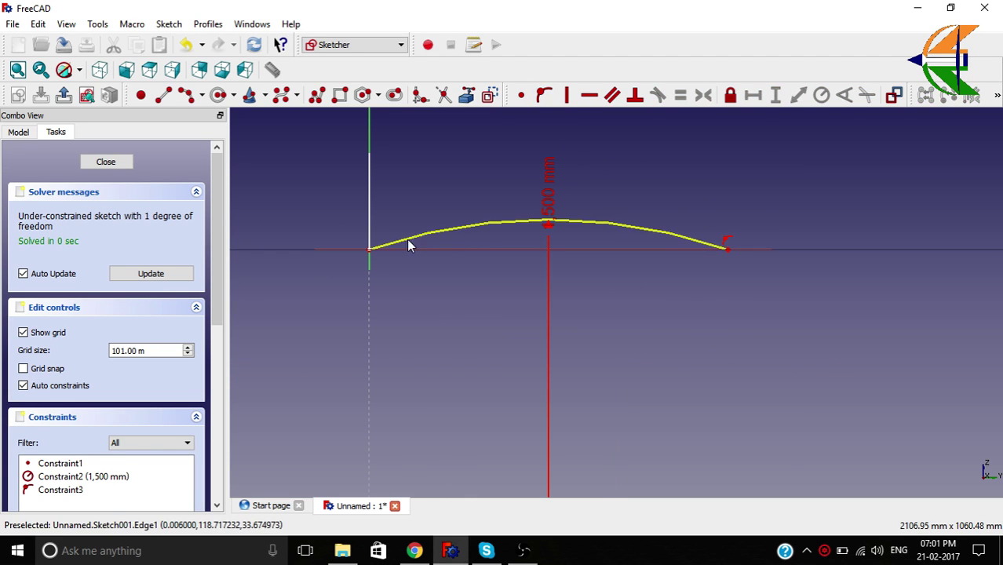
left_click(727, 251)
left_click(752, 95)
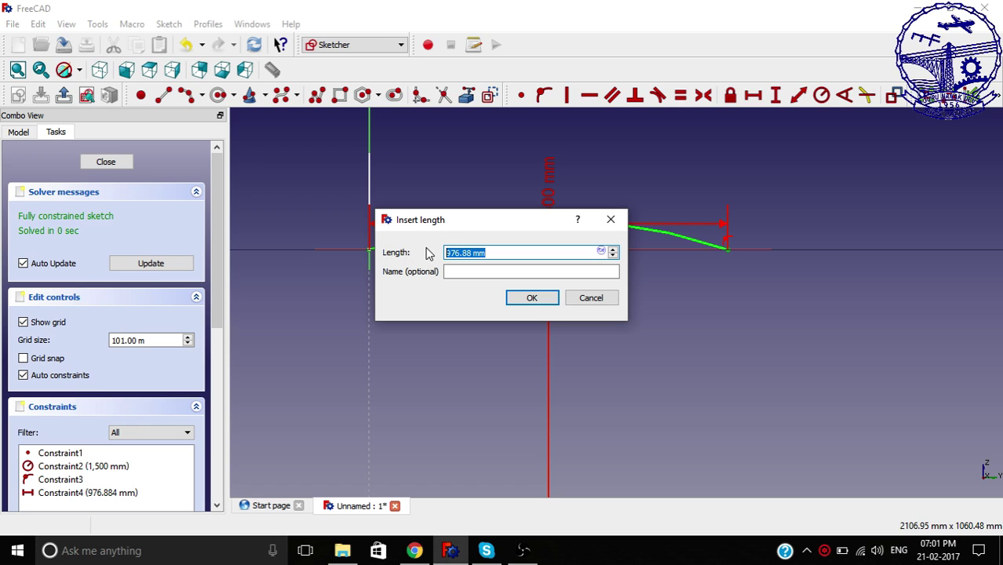
type("1000")
key("Return")
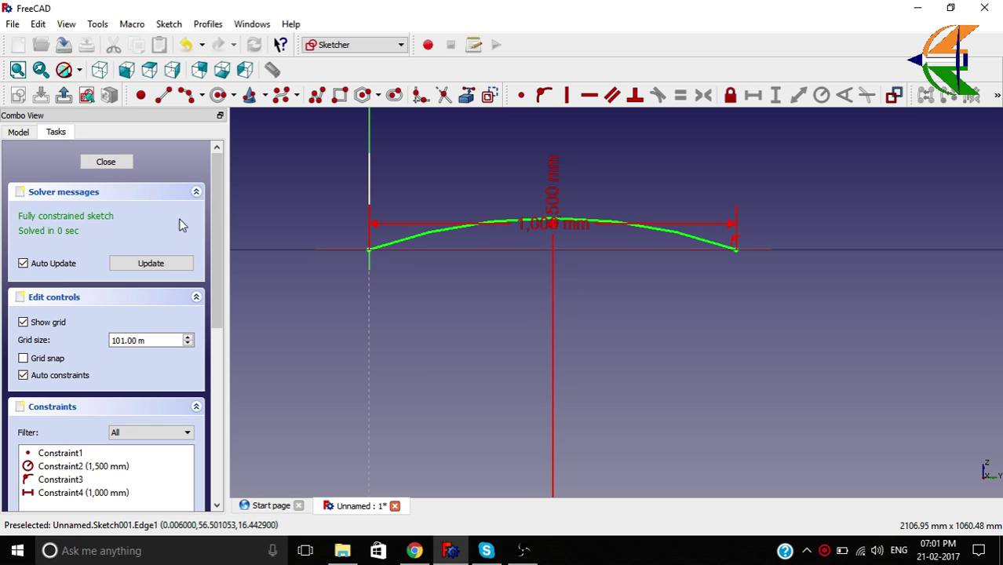
left_click(106, 162)
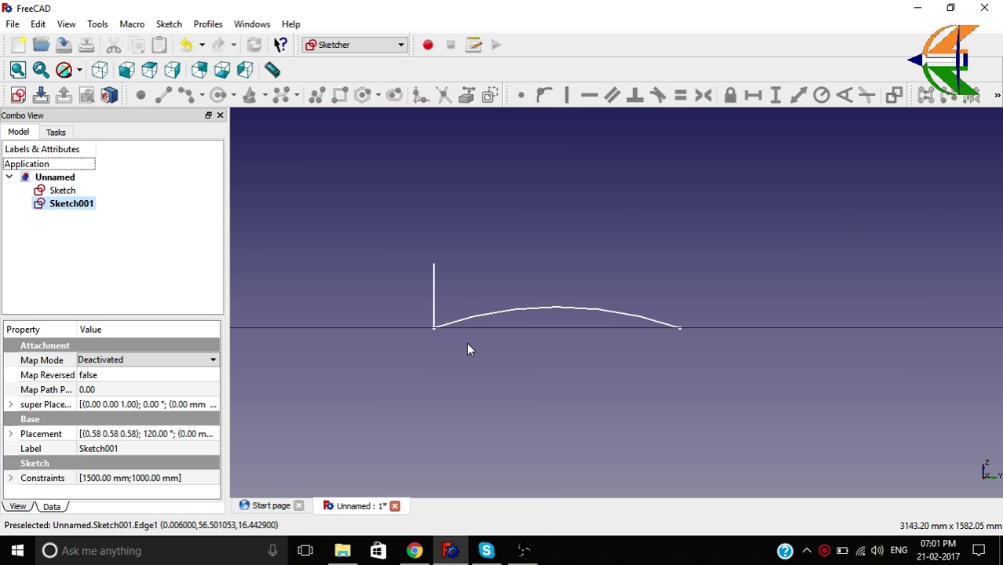
Switch to the Part workbench and orbit the view around the two perpendicular arcs
mouse_move(518, 330)
middle_mouse_down()
mouse_move(418, 354)
mouse_move(441, 328)
mouse_move(600, 347)
mouse_move(540, 352)
mouse_move(487, 282)
middle_mouse_up()
left_click(353, 45)
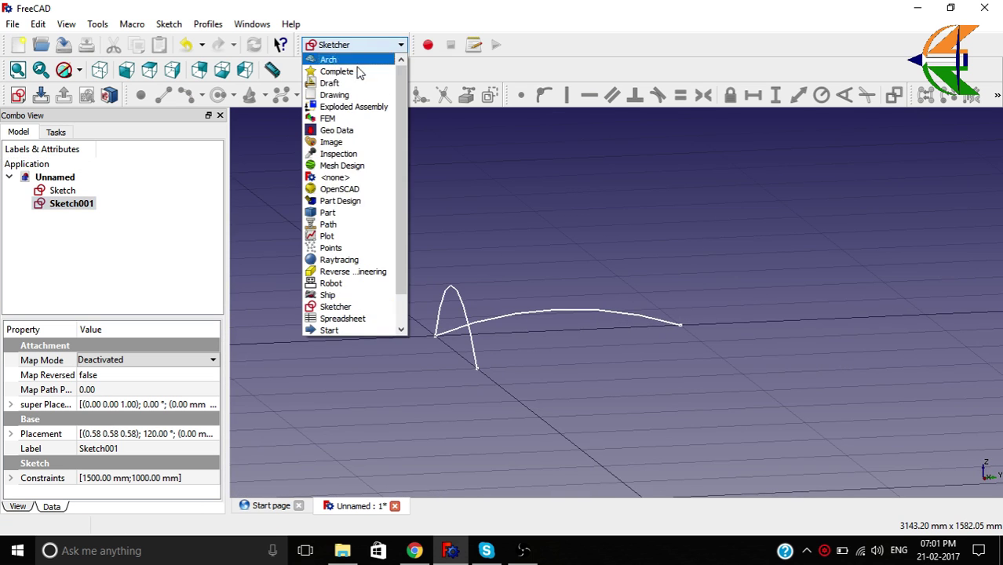
left_click(334, 213)
left_click(350, 212)
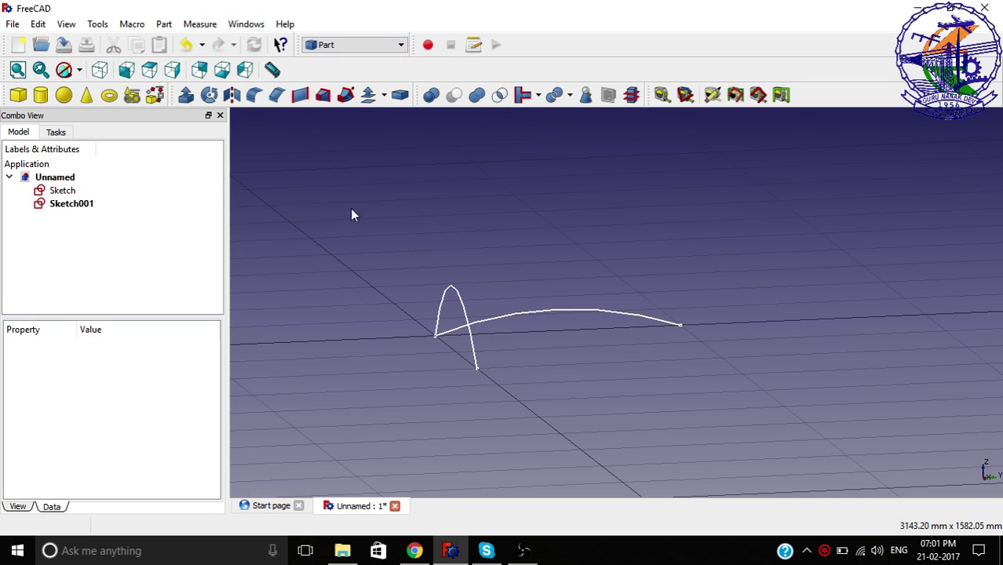
mouse_move(351, 213)
middle_mouse_down()
mouse_move(515, 238)
mouse_move(438, 234)
mouse_move(352, 137)
middle_mouse_up()
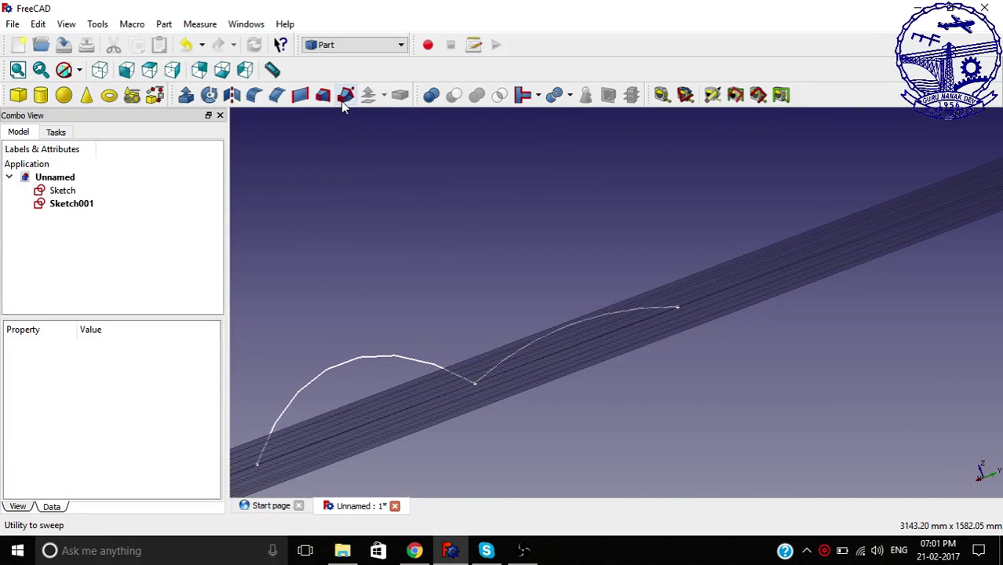
Sweep the Sketch profile along the Sketch001 arc as its path to create the Sweep surface
left_click(345, 95)
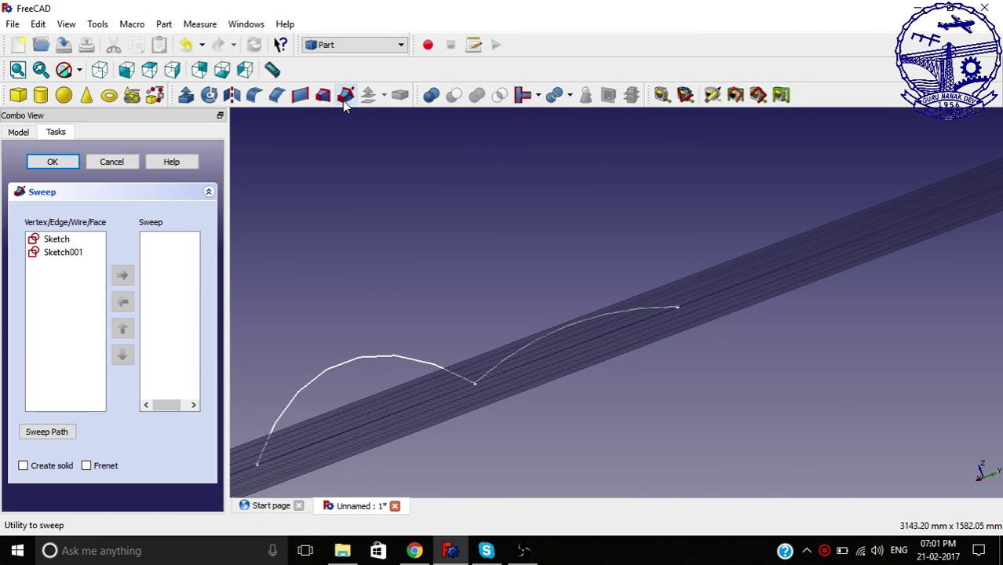
left_click(83, 240)
middle_click_drag(613, 259, 701, 306)
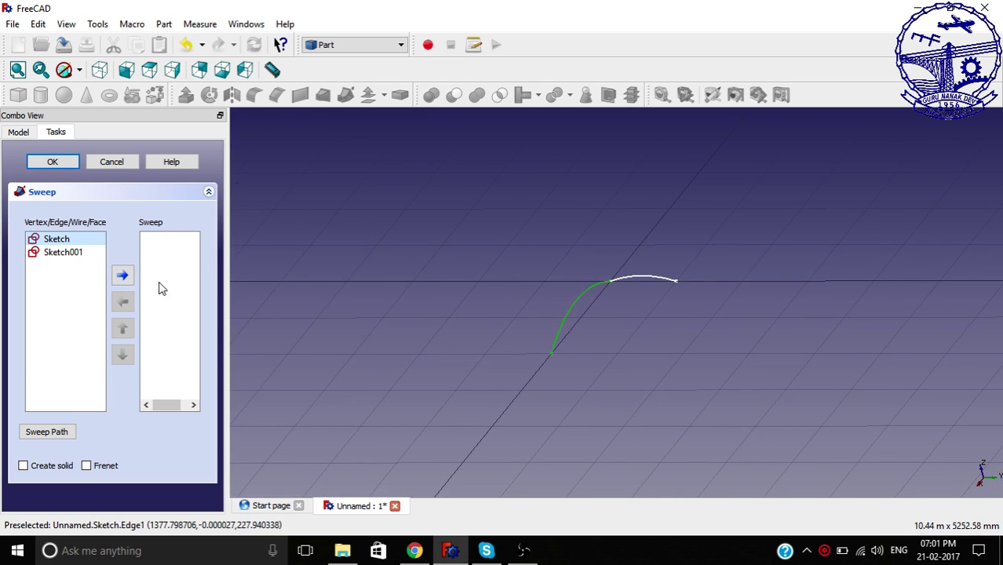
left_click(123, 276)
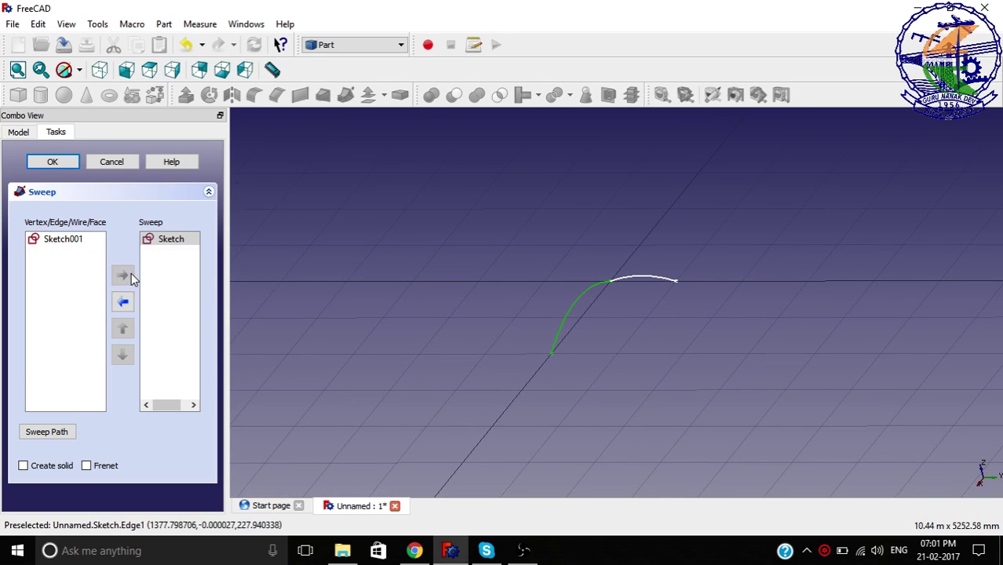
left_click(47, 432)
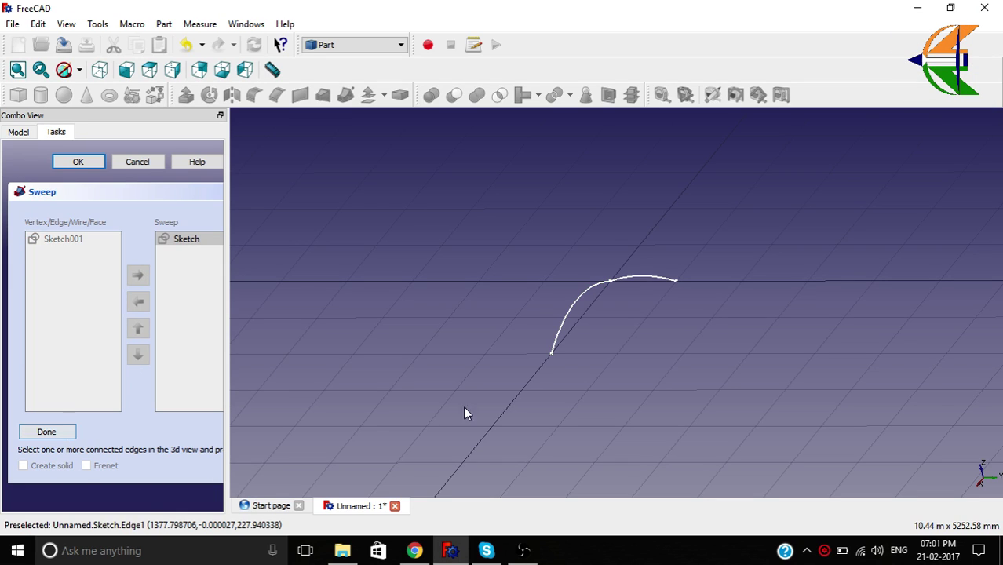
left_click(651, 277)
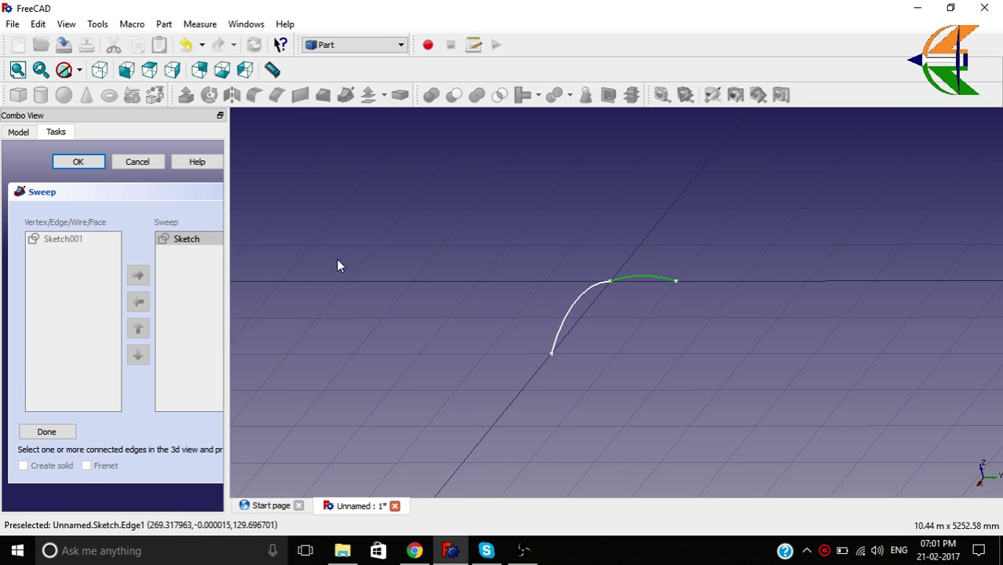
left_click(60, 437)
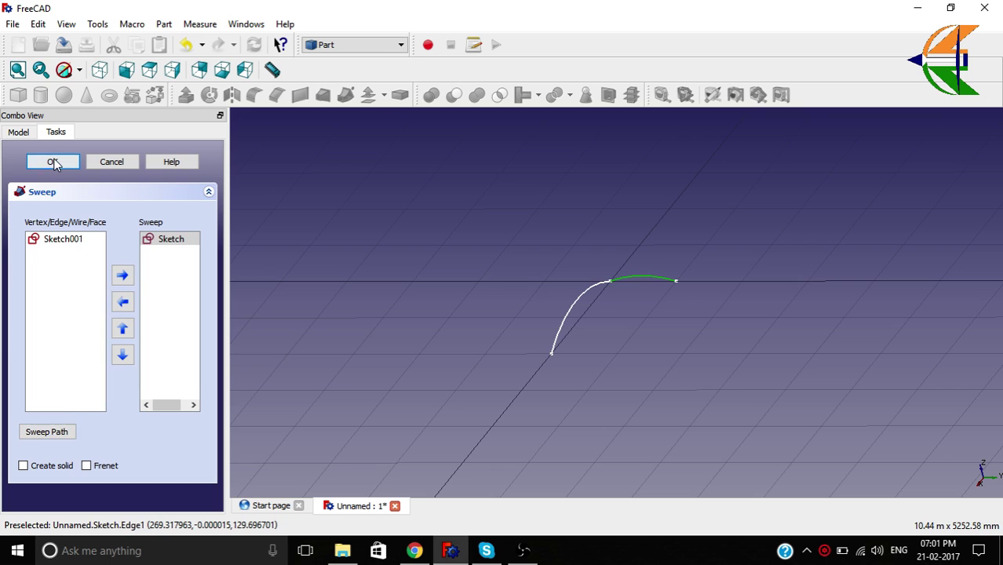
left_click(53, 163)
middle_click_drag(570, 375, 601, 353)
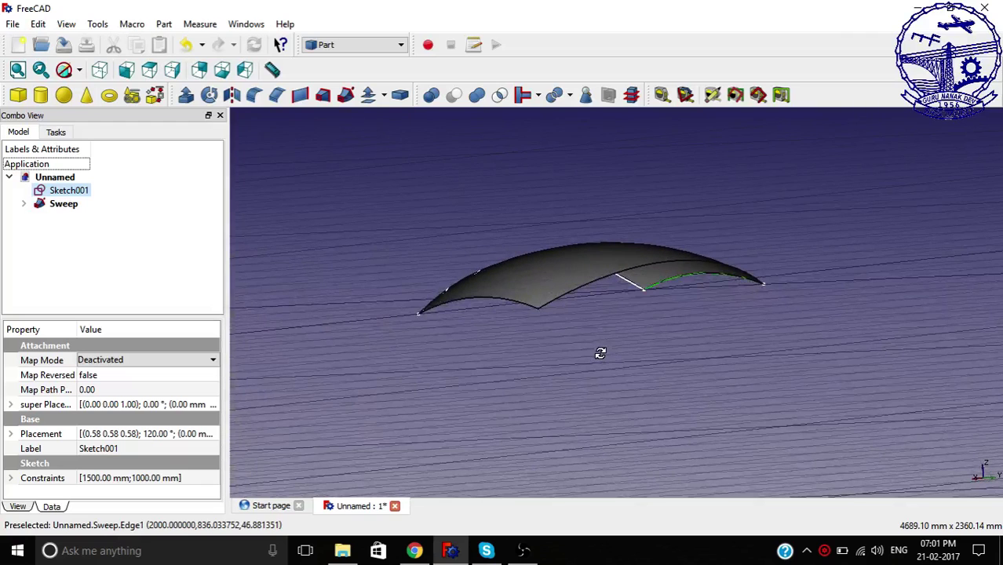
Expand the Sweep in the model tree and open Sketch001 for editing
left_click(593, 353)
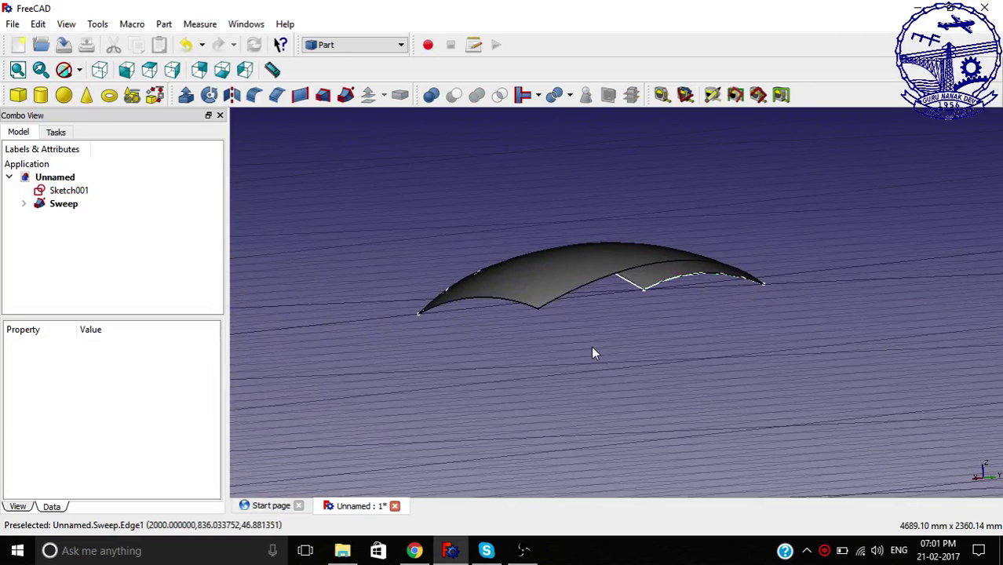
left_click(24, 203)
left_click(67, 217)
left_click(68, 191)
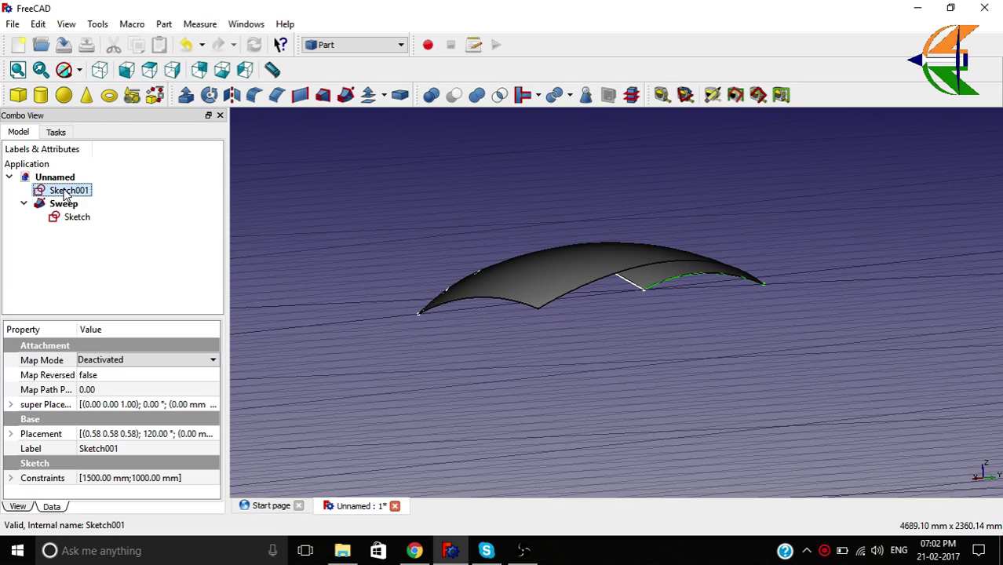
left_click(92, 255)
double_click(69, 191)
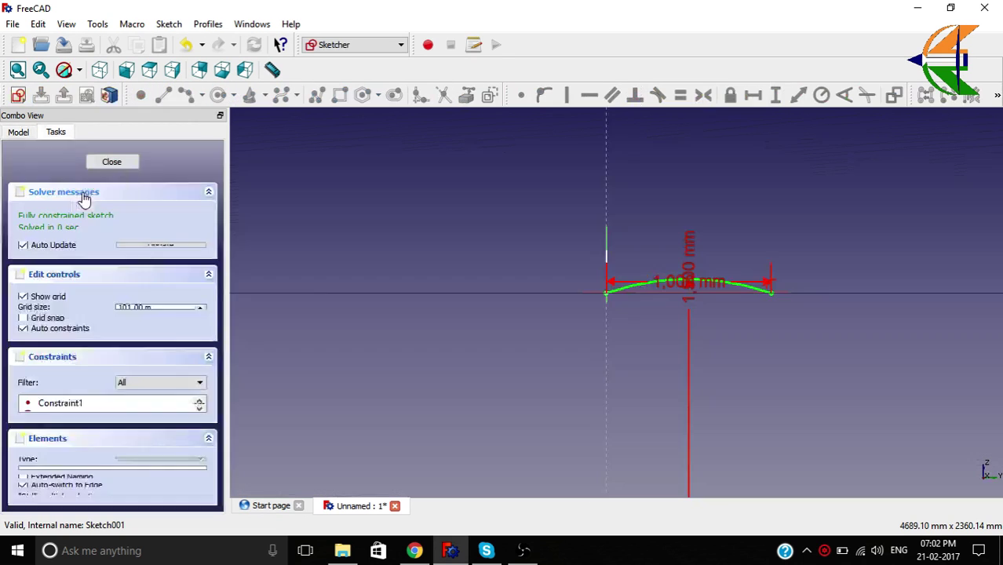
Try changing the arc's 1,000 mm span to 8000 mm and dismiss the invalid-datum error
scroll(780, 252, "up", 4)
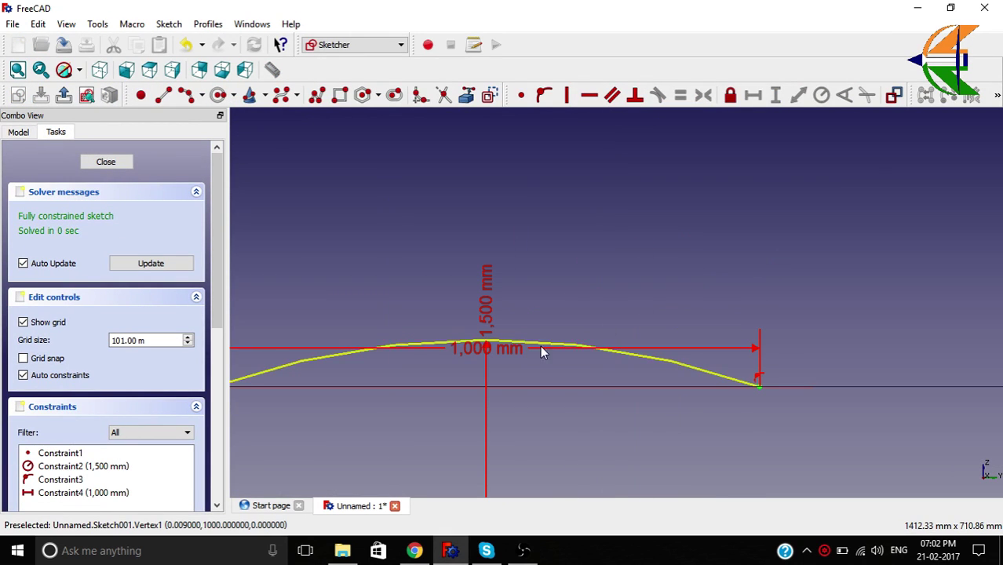
left_click_drag(503, 354, 514, 369)
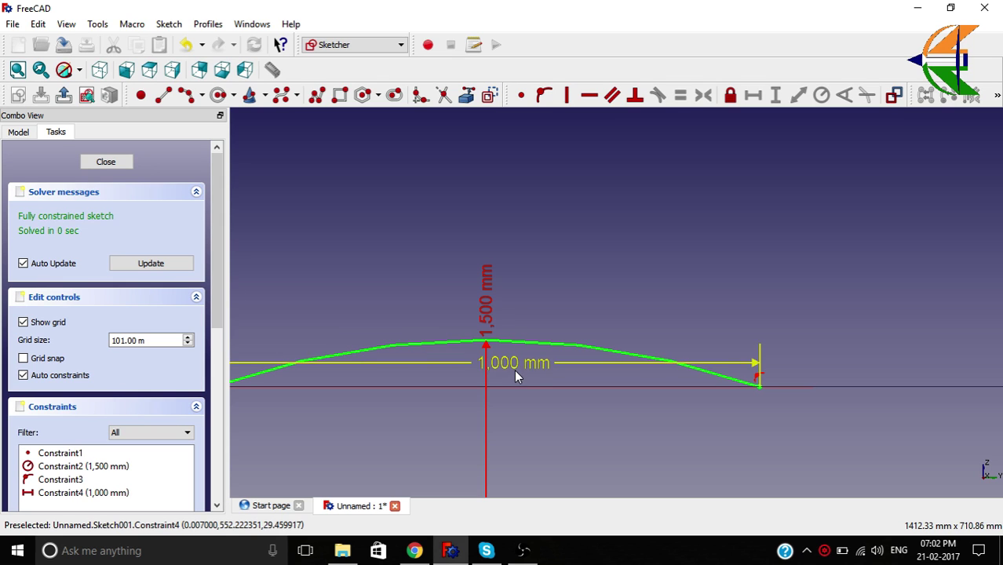
double_click(514, 365)
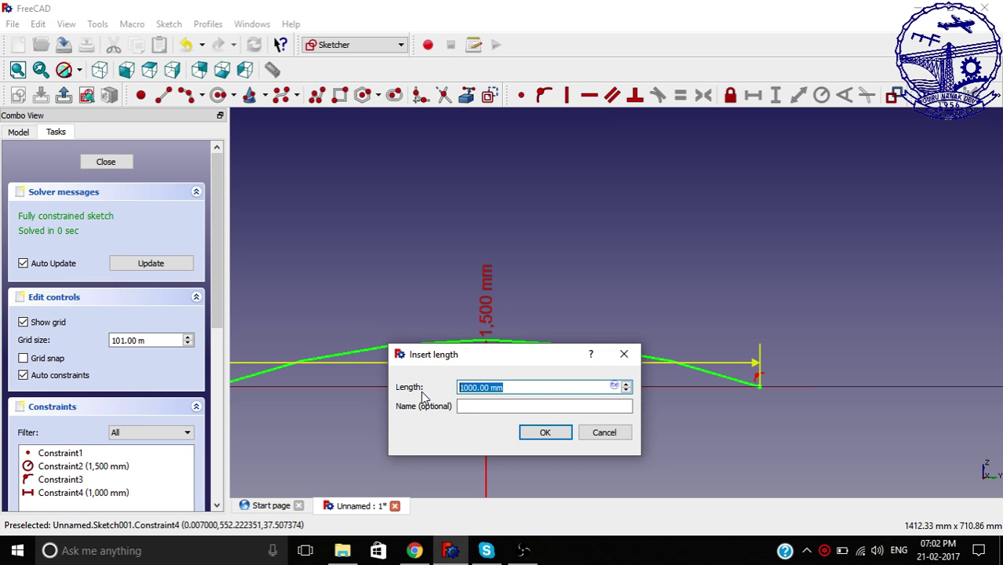
key("Return")
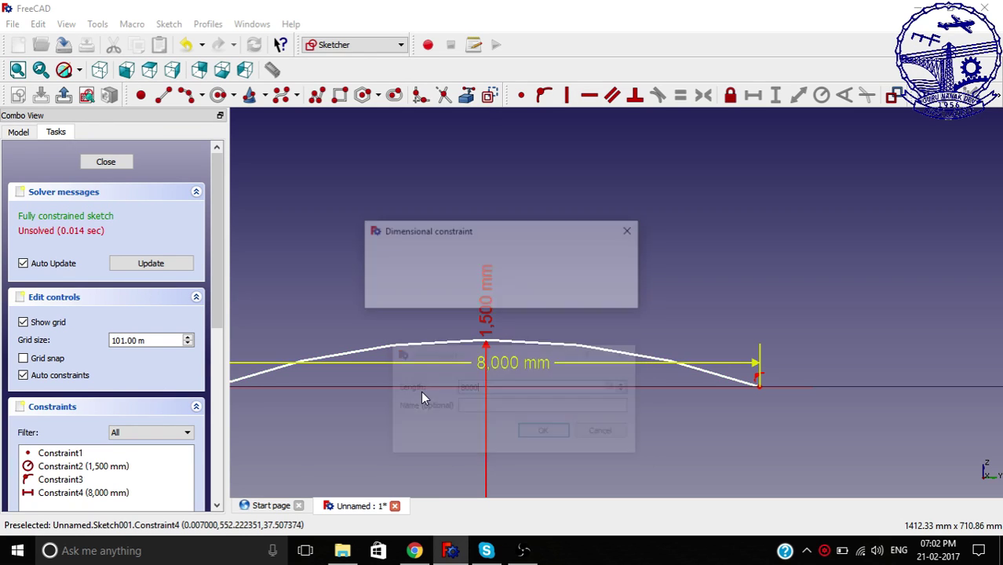
left_click(585, 297)
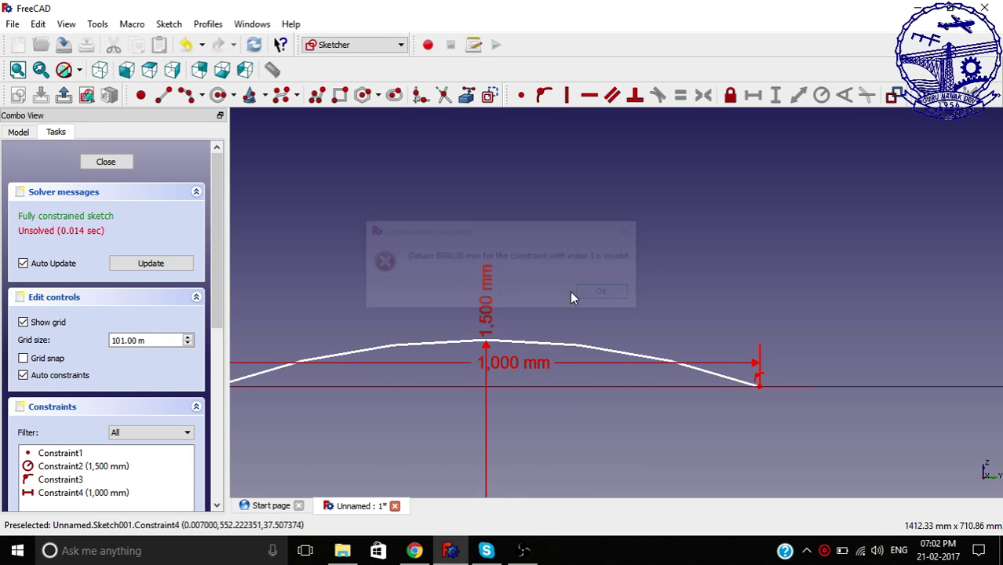
Delete the 1,500 mm radius constraint and set the arc's span to 8,000 mm
left_click(493, 302)
key("Delete")
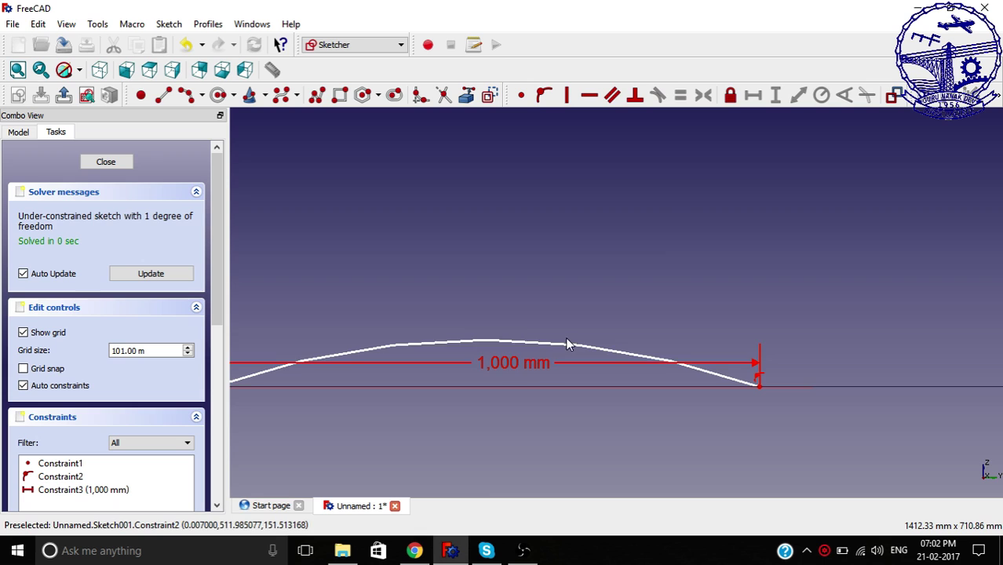
double_click(523, 364)
left_click_drag(514, 383, 459, 390)
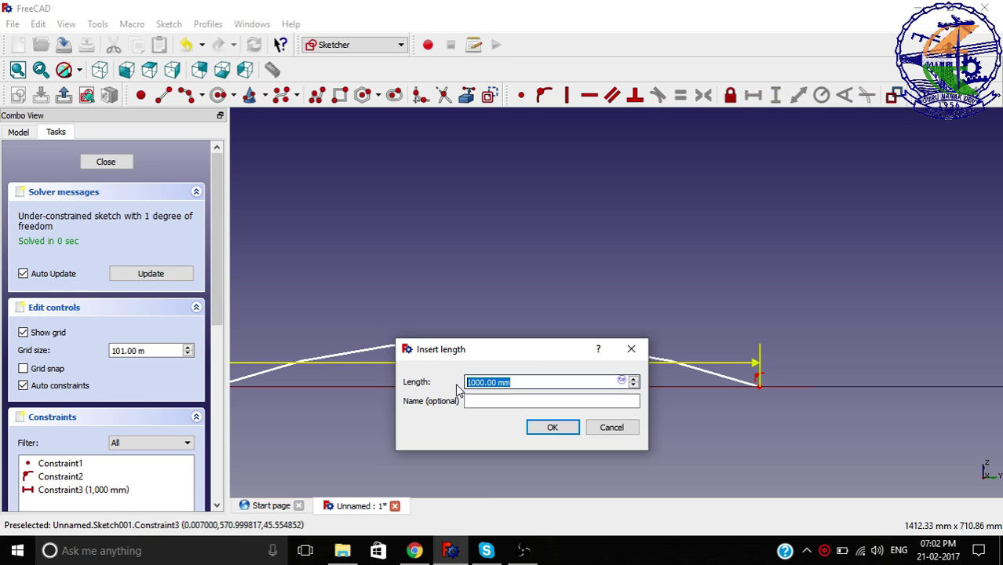
type("8,")
type("000")
key("Return")
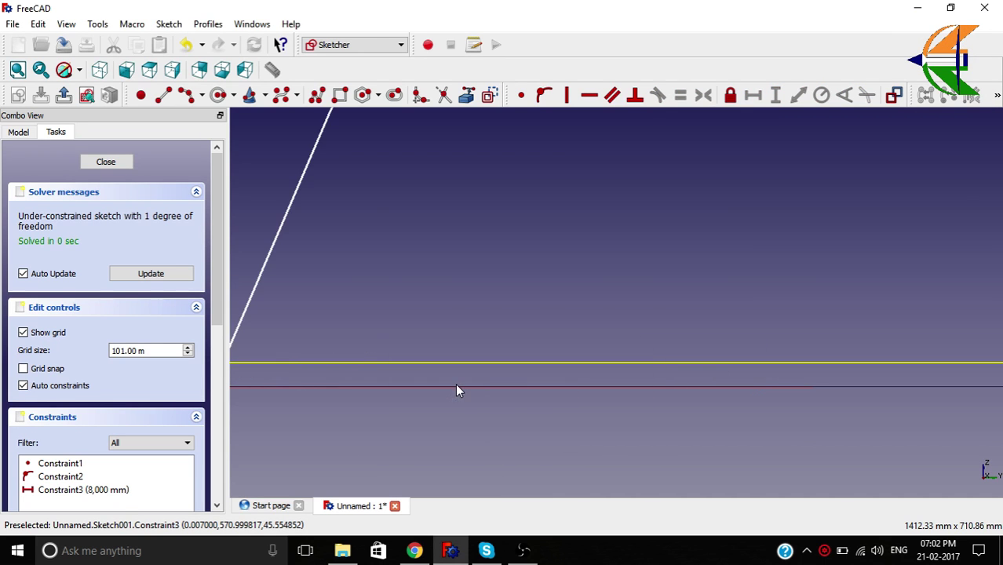
key("v")
key("f")
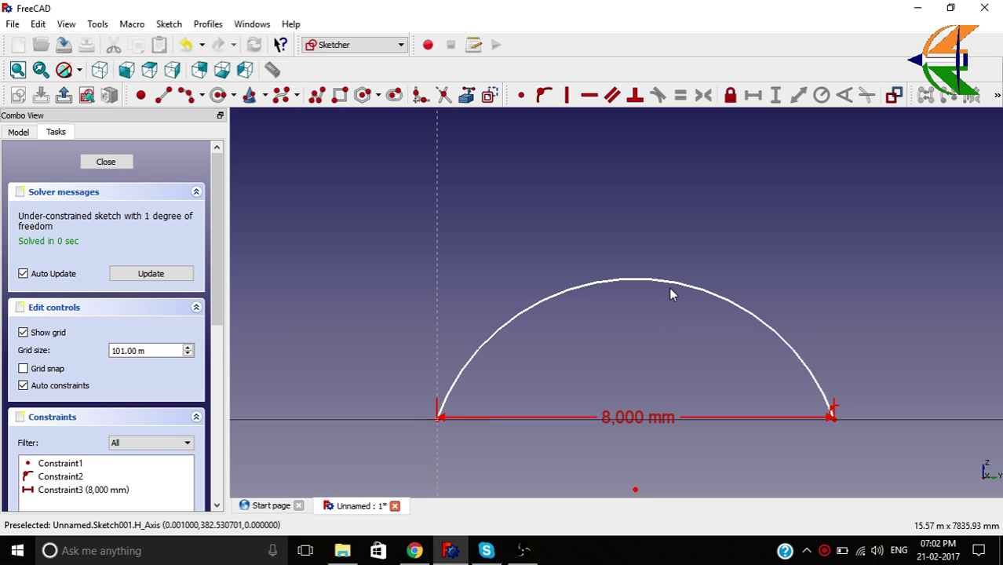
Flatten the arc, constrain its radius to 15 m, and close the sketch
left_click_drag(671, 281, 685, 394)
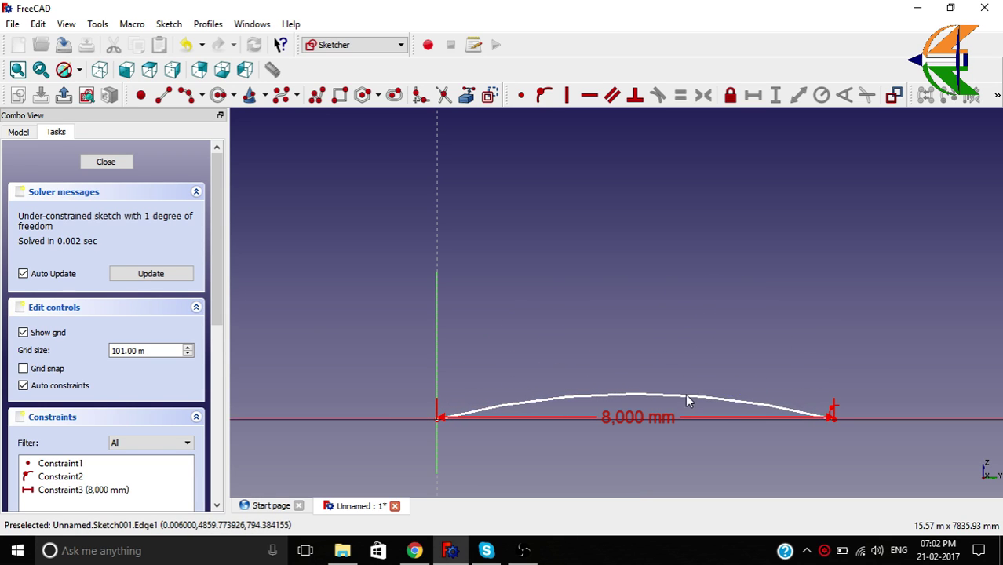
left_click(685, 394)
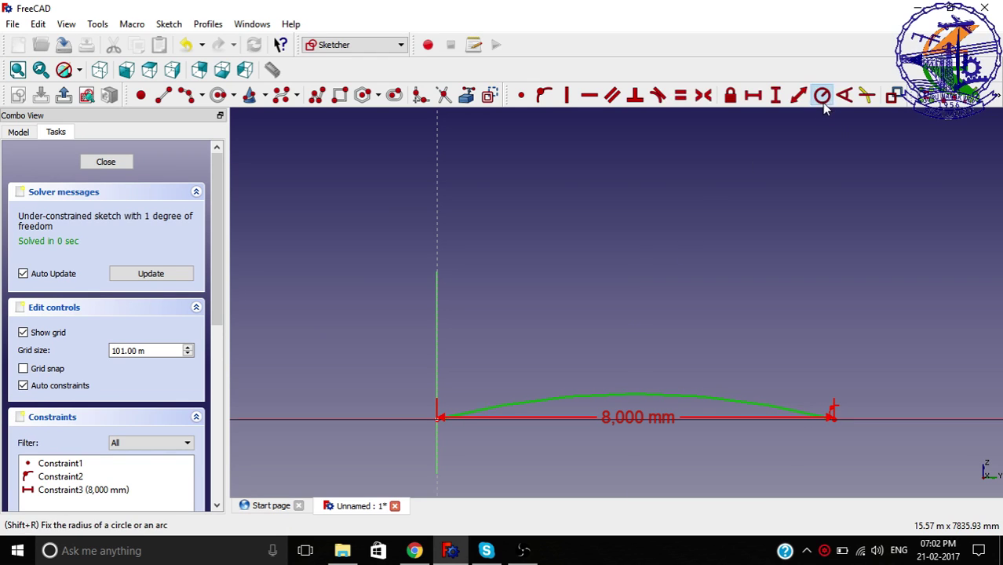
left_click(821, 94)
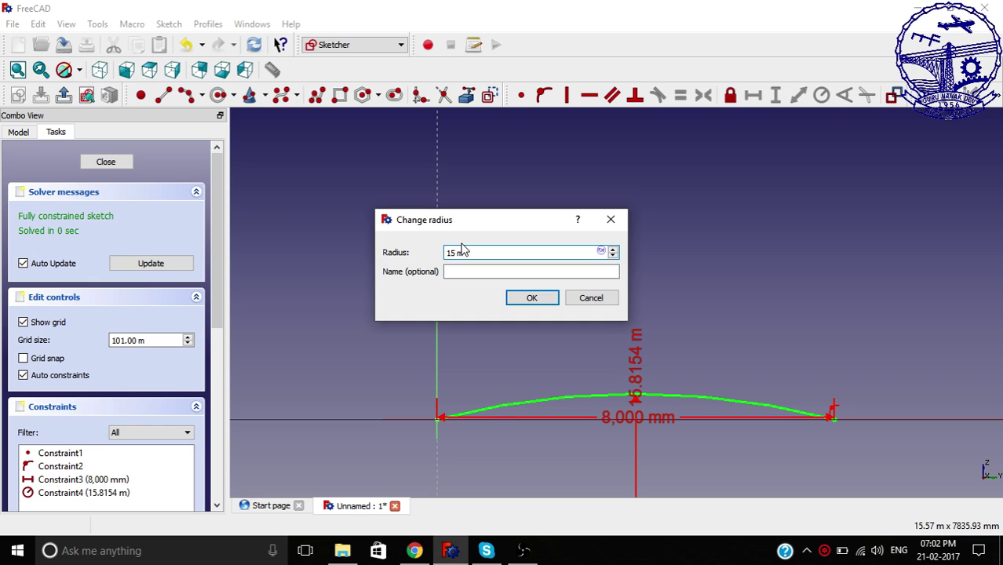
key("Return")
middle_click_drag(475, 284, 511, 303)
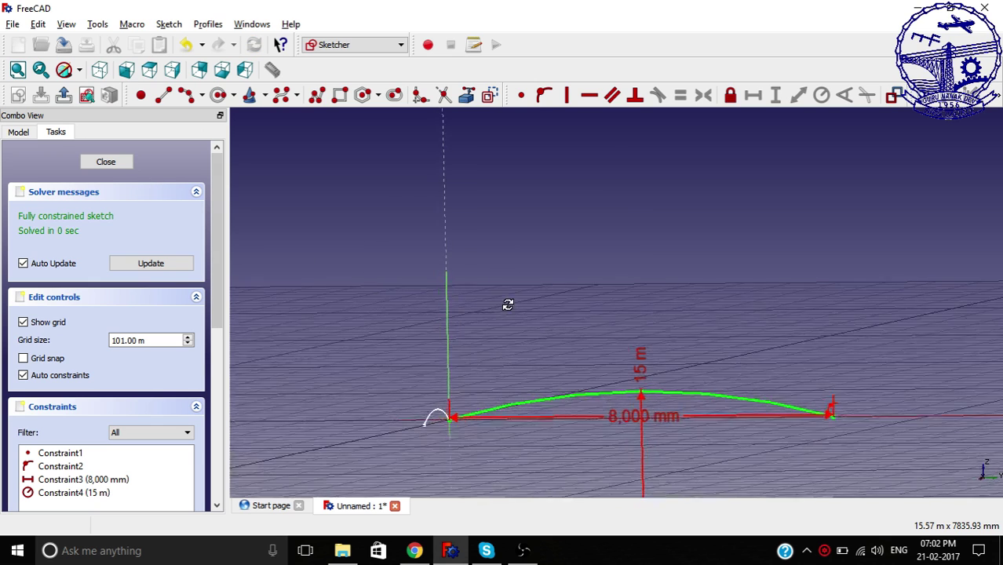
left_click(106, 162)
mouse_move(400, 277)
middle_mouse_down()
mouse_move(476, 295)
mouse_move(563, 277)
mouse_move(609, 297)
mouse_move(573, 313)
mouse_move(415, 258)
mouse_move(669, 387)
middle_mouse_up()
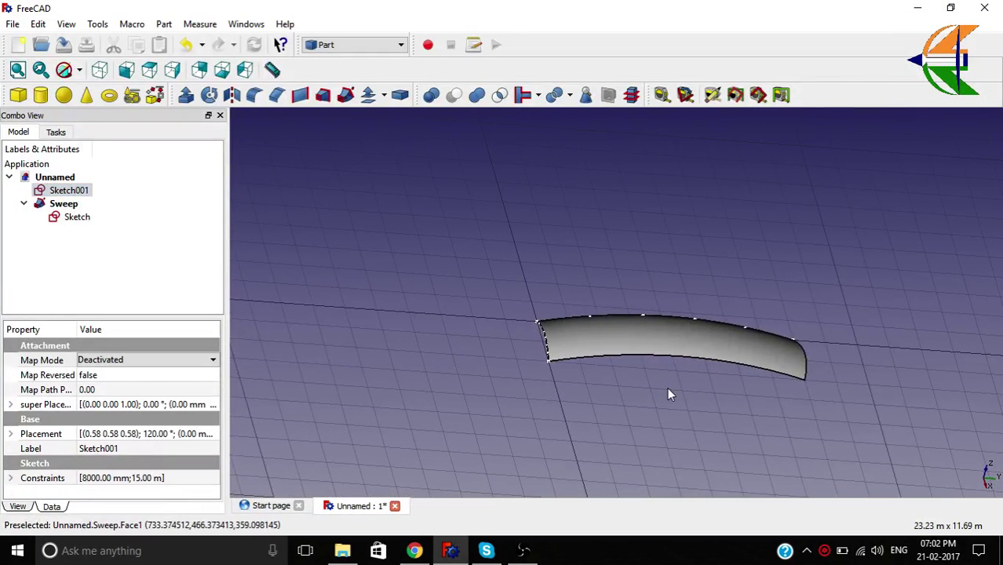
right_click(668, 389)
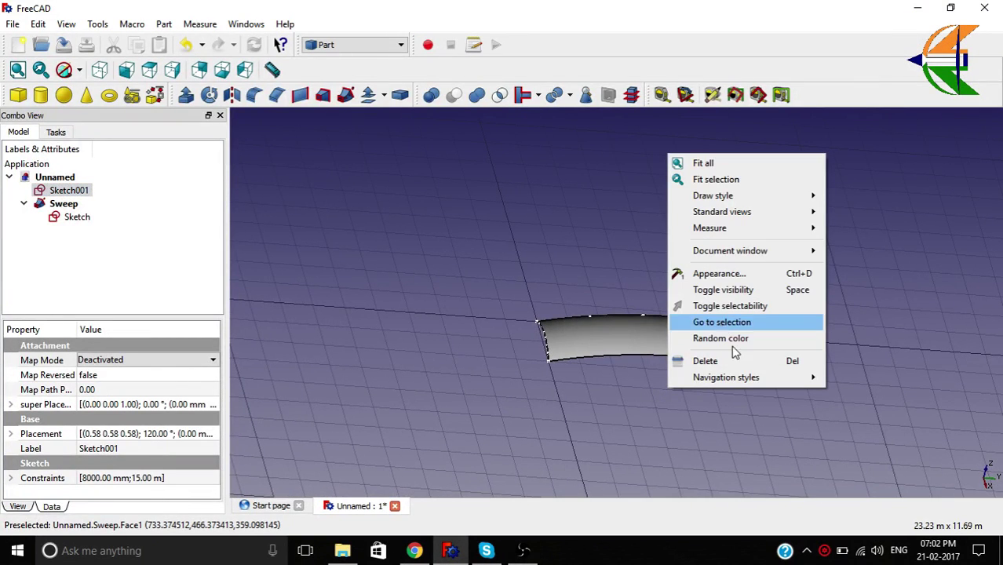
mouse_move(736, 253)
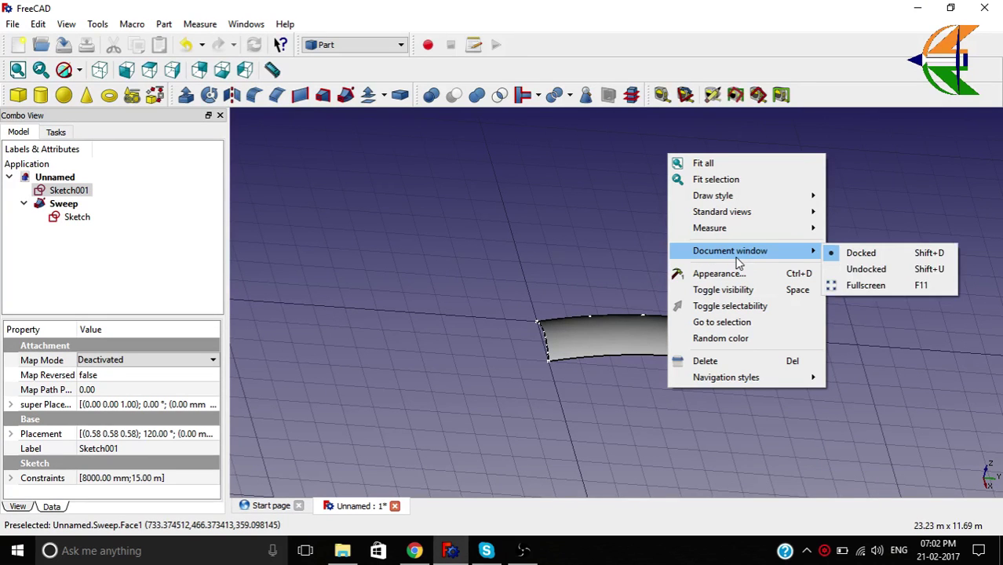
left_click(865, 285)
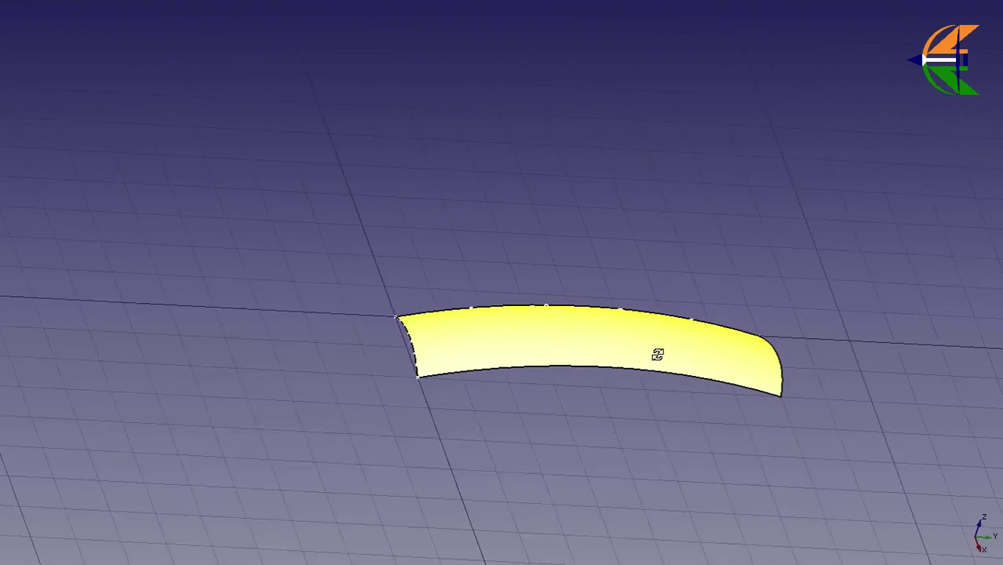
middle_click_drag(658, 355, 450, 309)
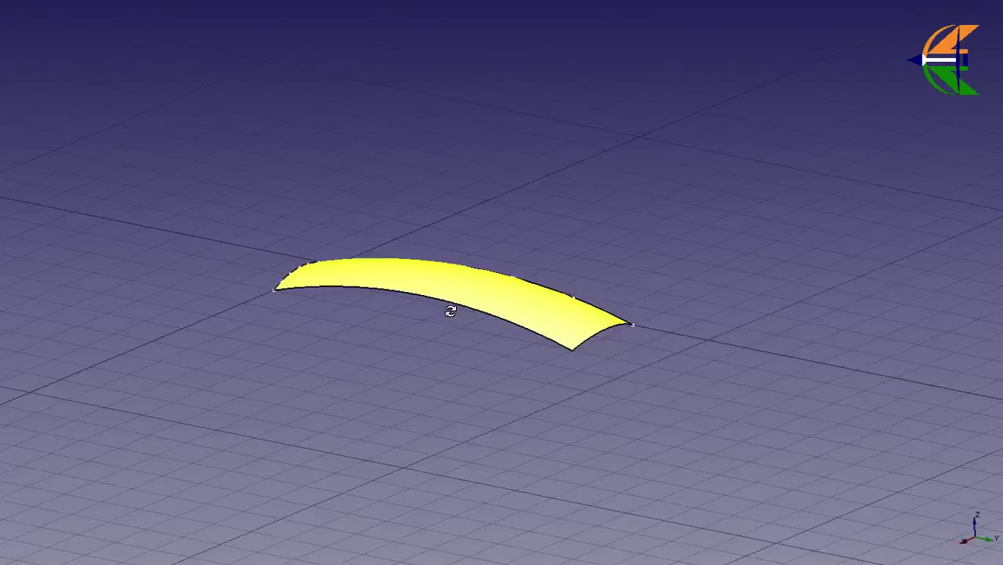
middle_click_drag(257, 355, 676, 361)
key("F11")
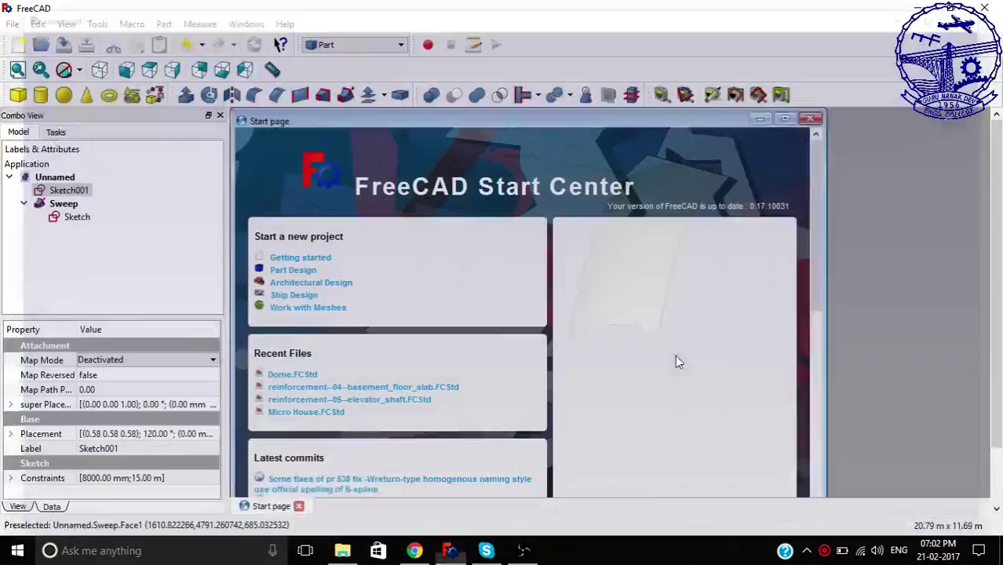
left_click(959, 121)
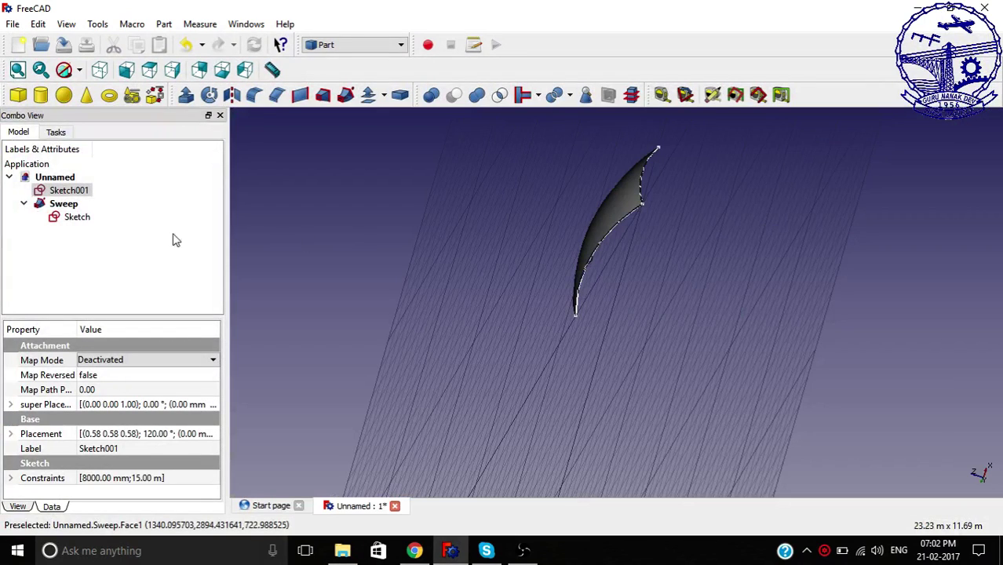
left_click(78, 216)
left_click(70, 192)
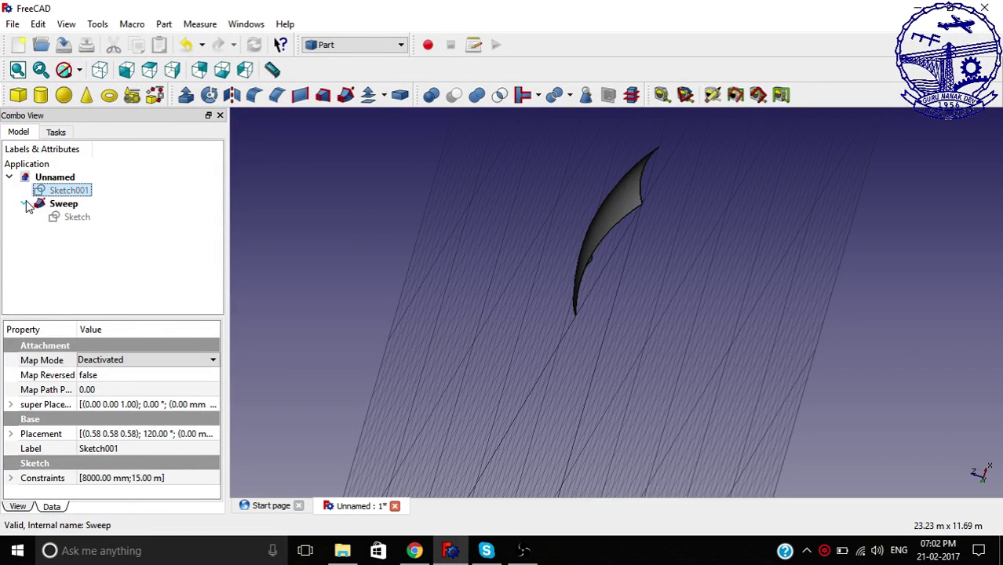
left_click(59, 204)
left_click(497, 235)
middle_click_drag(497, 235, 391, 153)
Switch the 3D view to fullscreen through Document window > Fullscreen
middle_click_drag(604, 213, 564, 174)
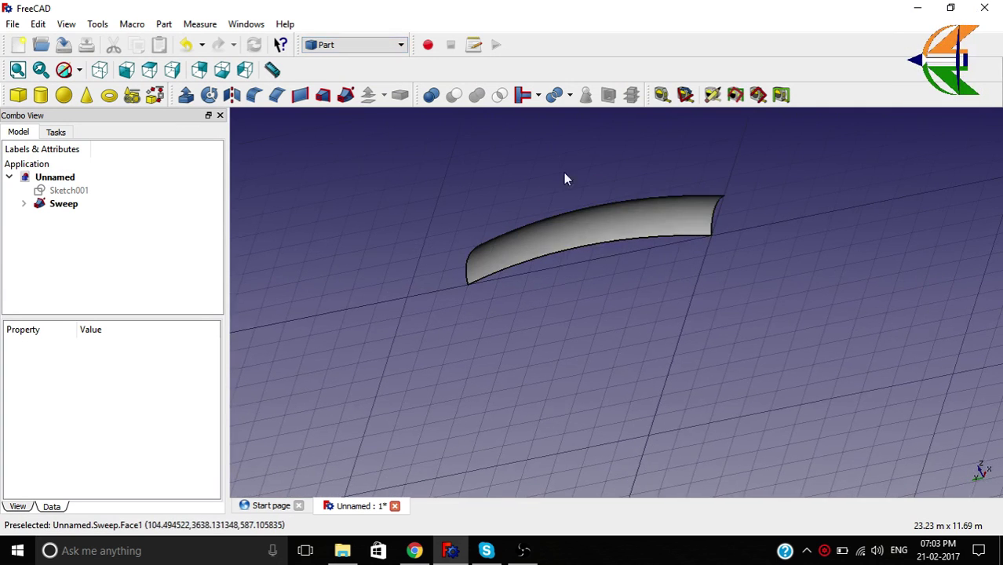
right_click(564, 173)
mouse_move(604, 261)
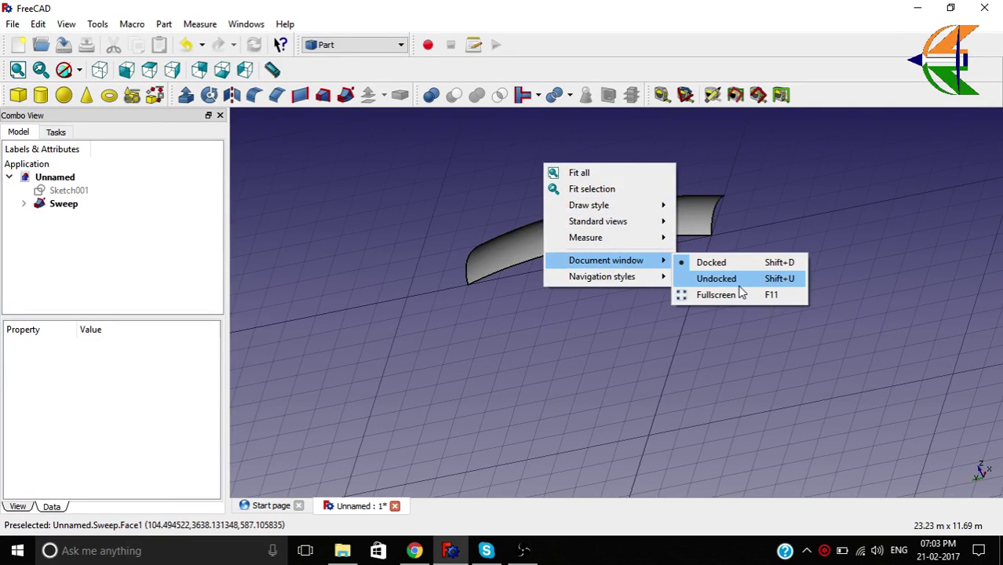
left_click(716, 295)
Zoom and orbit around the long swept surface, ending on a low side view
scroll(703, 333, "down", 3)
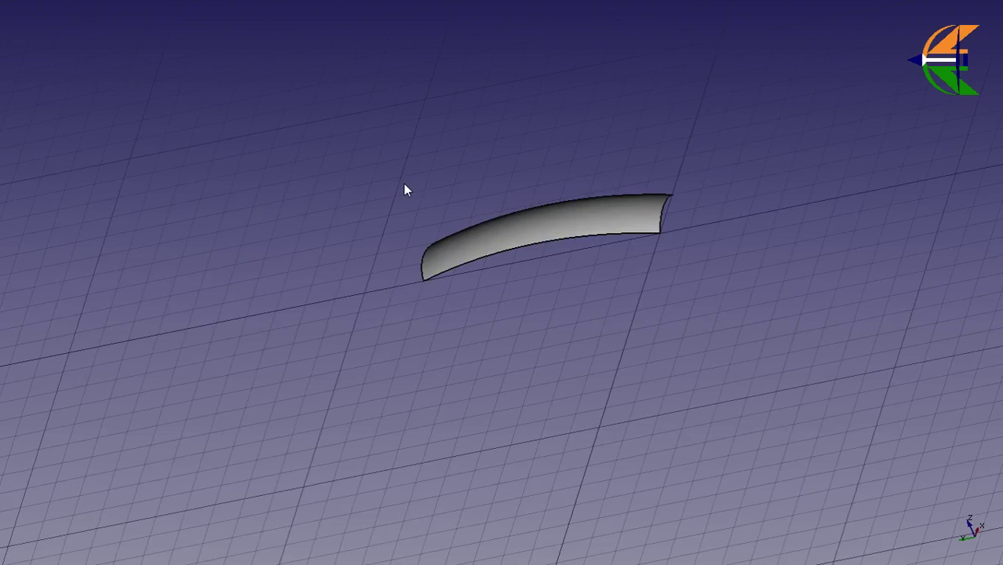
scroll(416, 220, "up", 5)
scroll(672, 246, "down", 5)
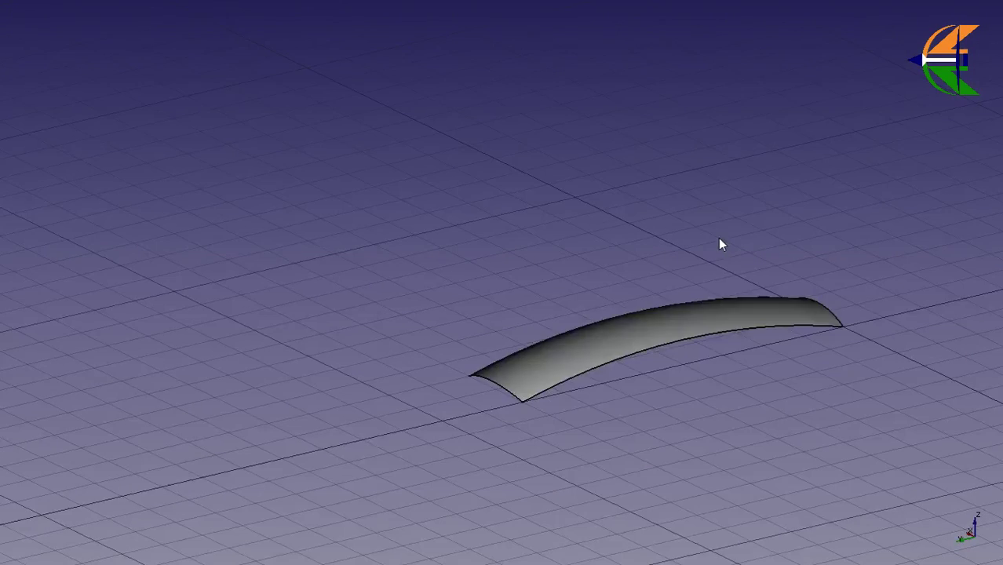
scroll(493, 399, "up", 5)
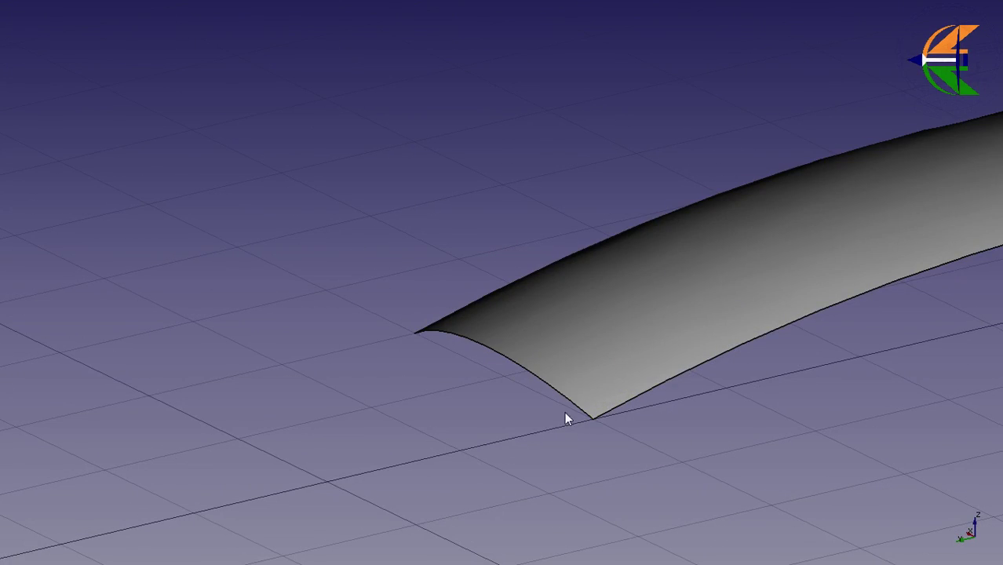
scroll(347, 372, "down", 5)
scroll(663, 350, "down", 2)
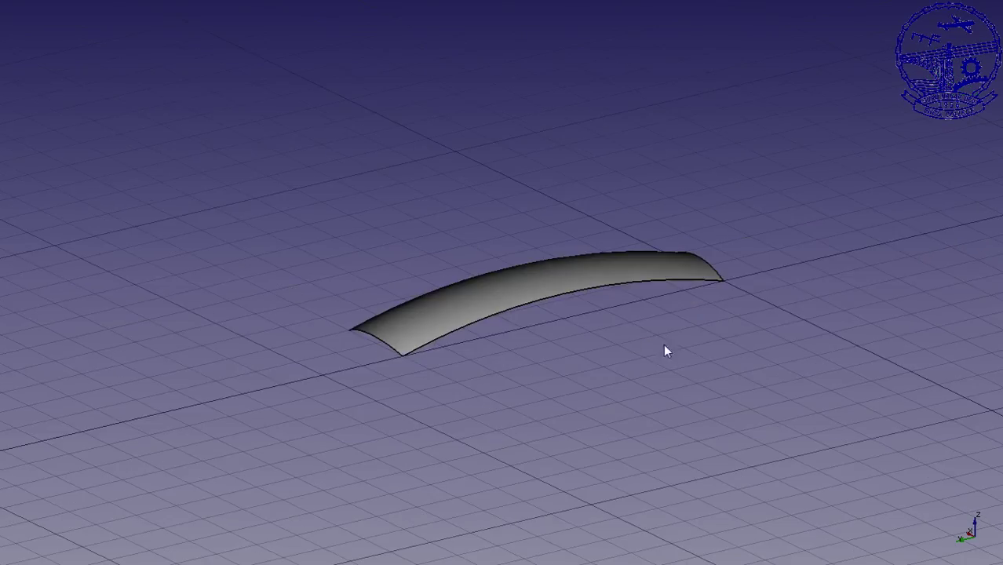
middle_click_drag(663, 350, 425, 352)
middle_click_drag(669, 366, 648, 370)
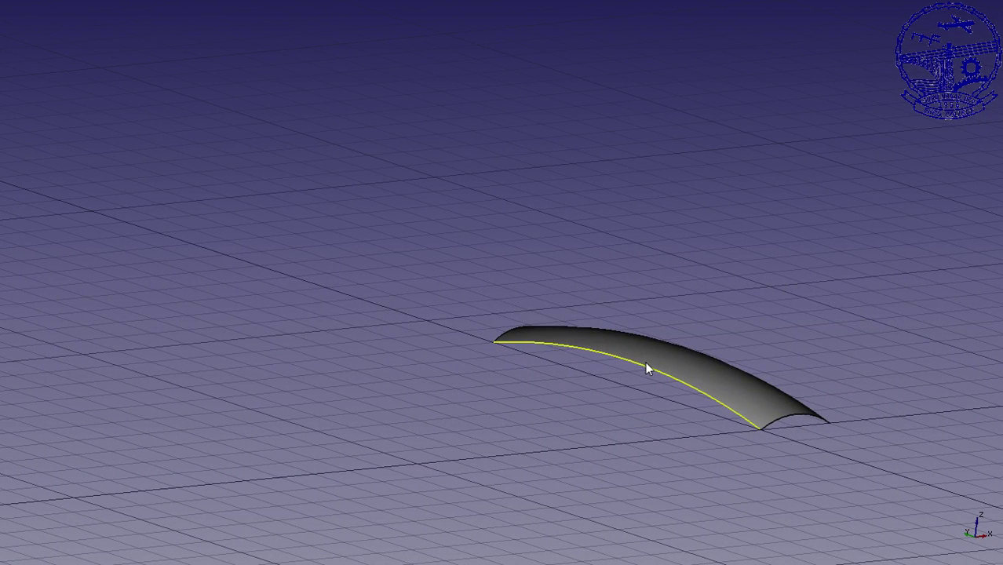
middle_click_drag(647, 347, 707, 344)
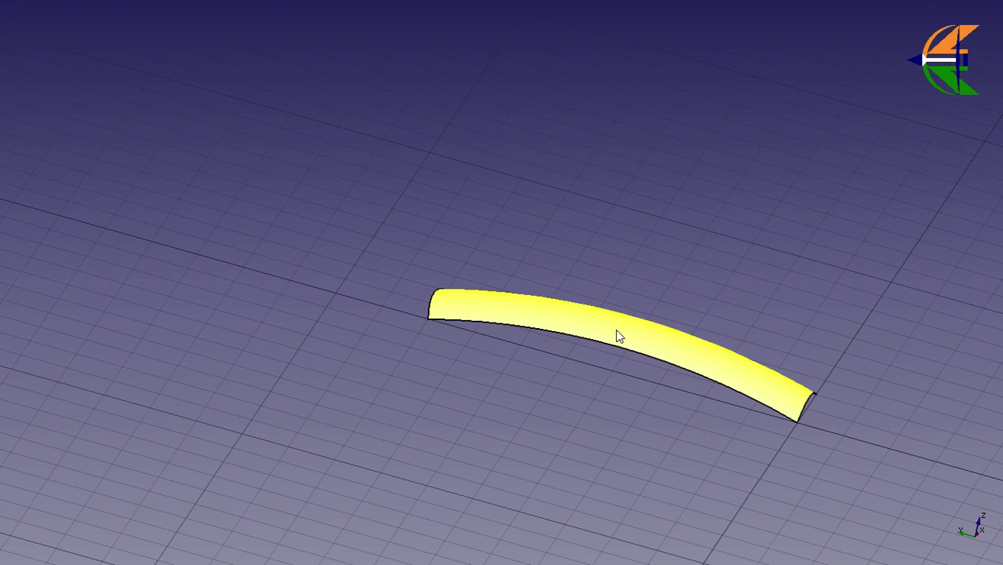
scroll(690, 357, "up", 2)
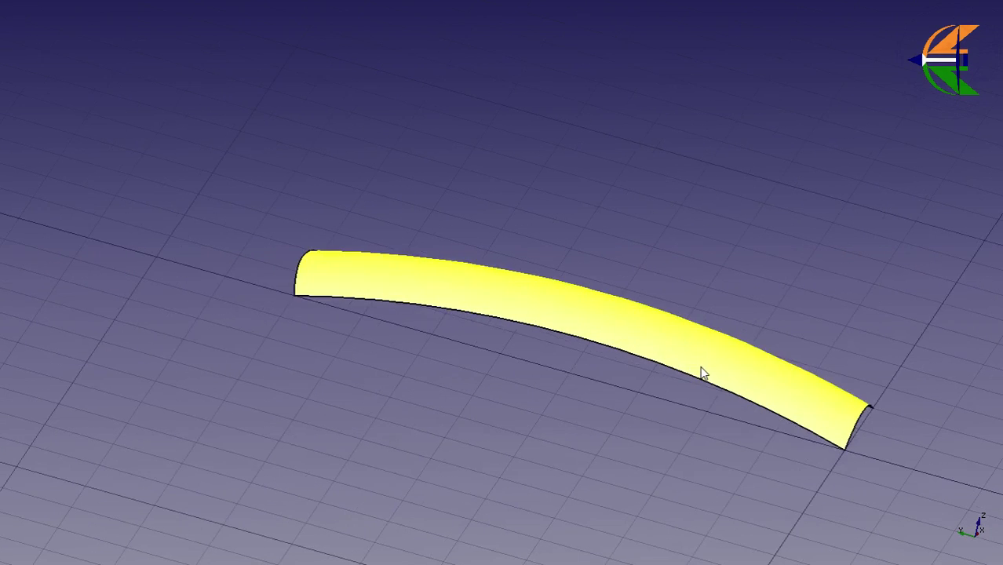